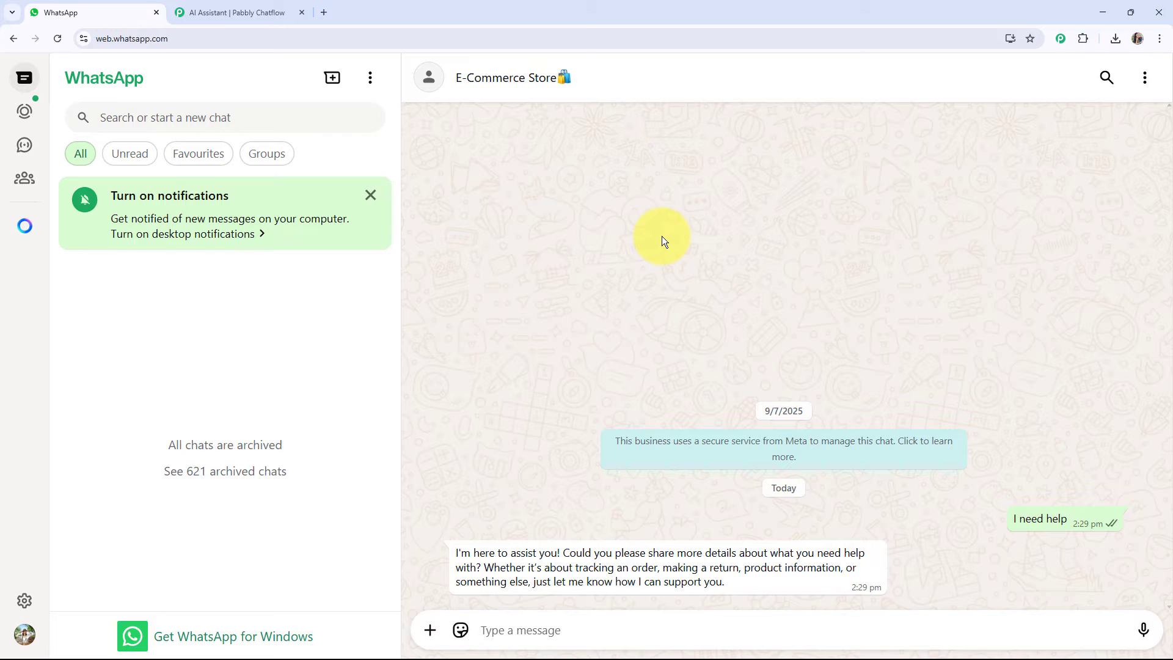
Ask the store "How can I track my order", "What is the return policy for items" and "What should I do if I receive a damaged product".
text(How can I track my order)
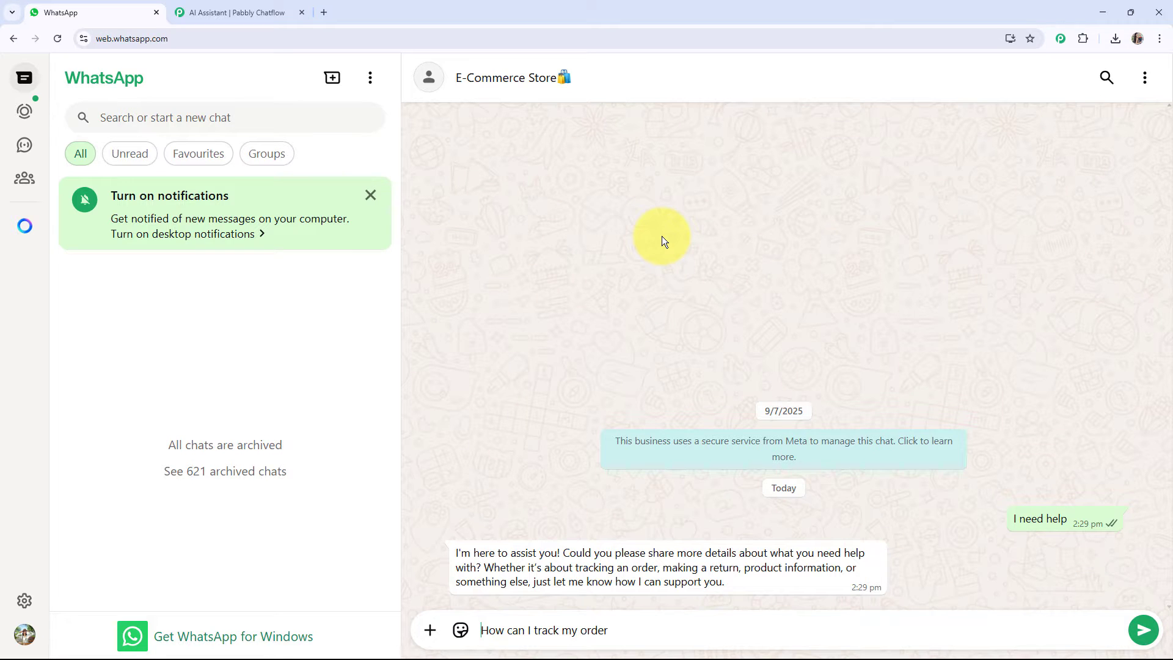
key(Return)
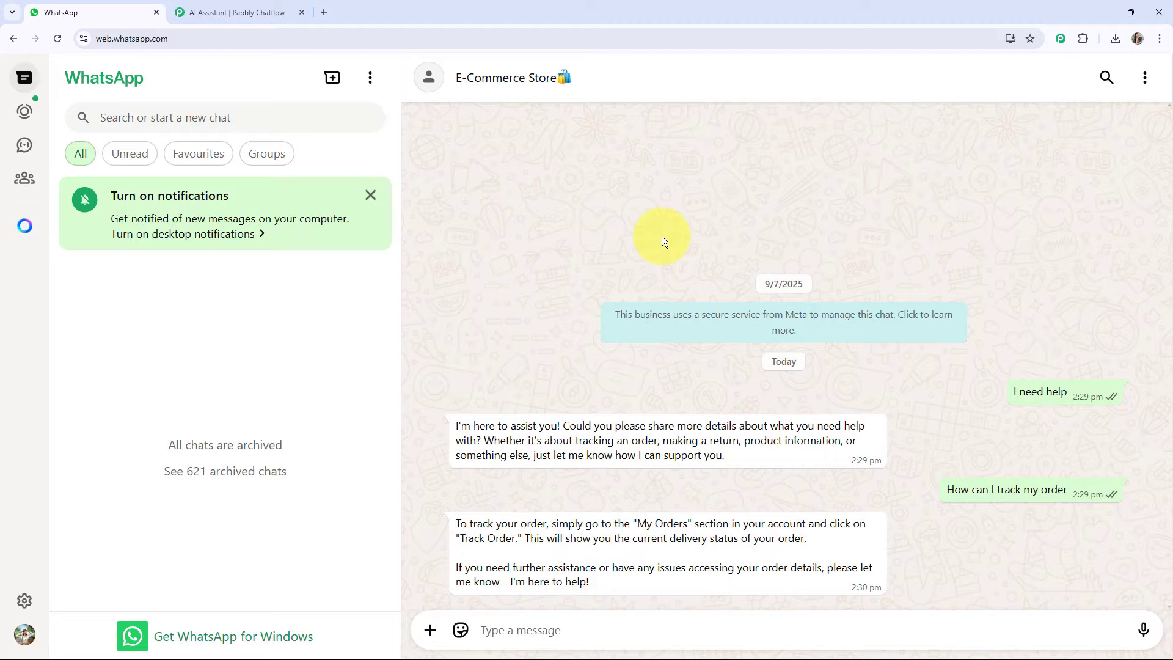
text(What is the return policy for items)
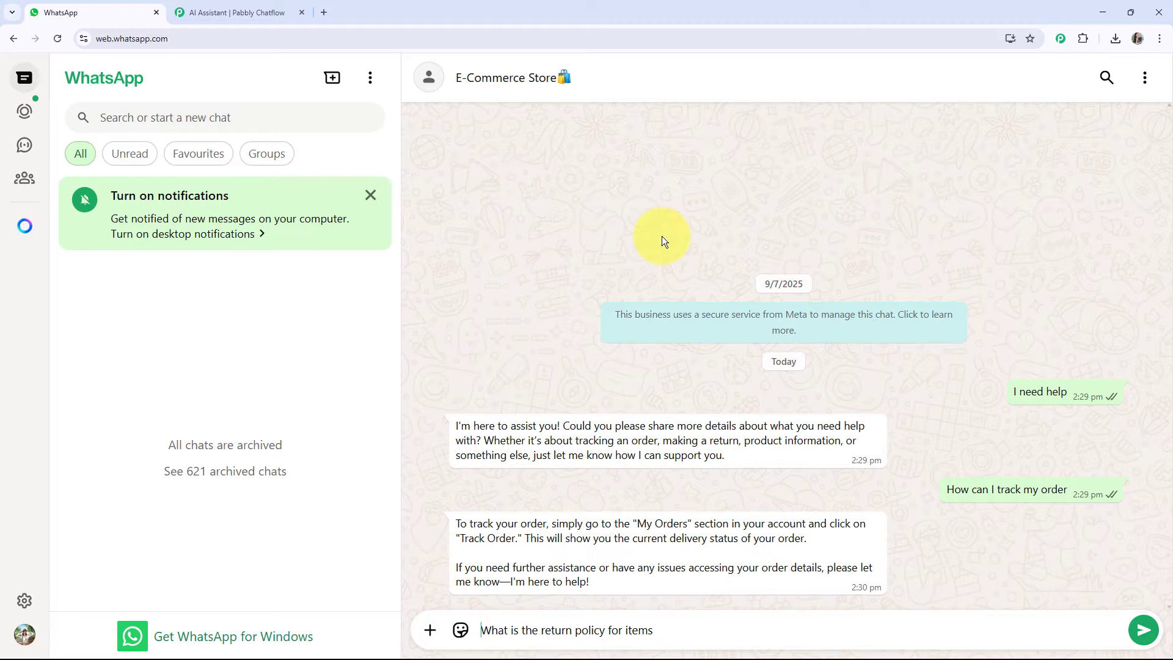
key(Return)
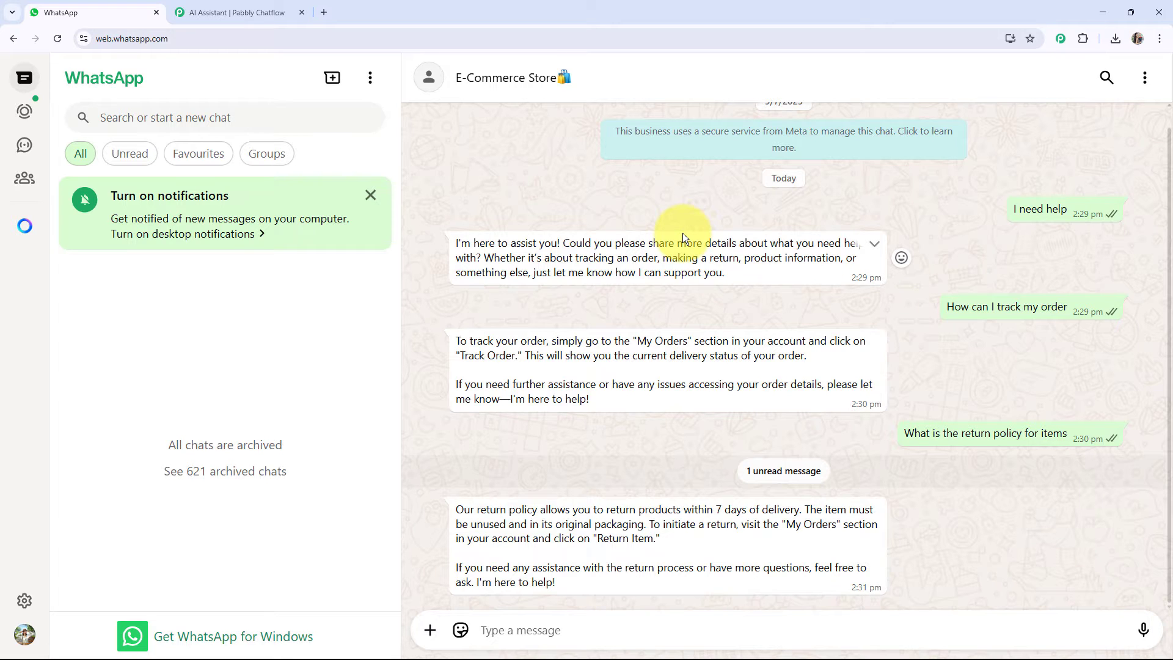
text(What should I do if I receive a damaged product)
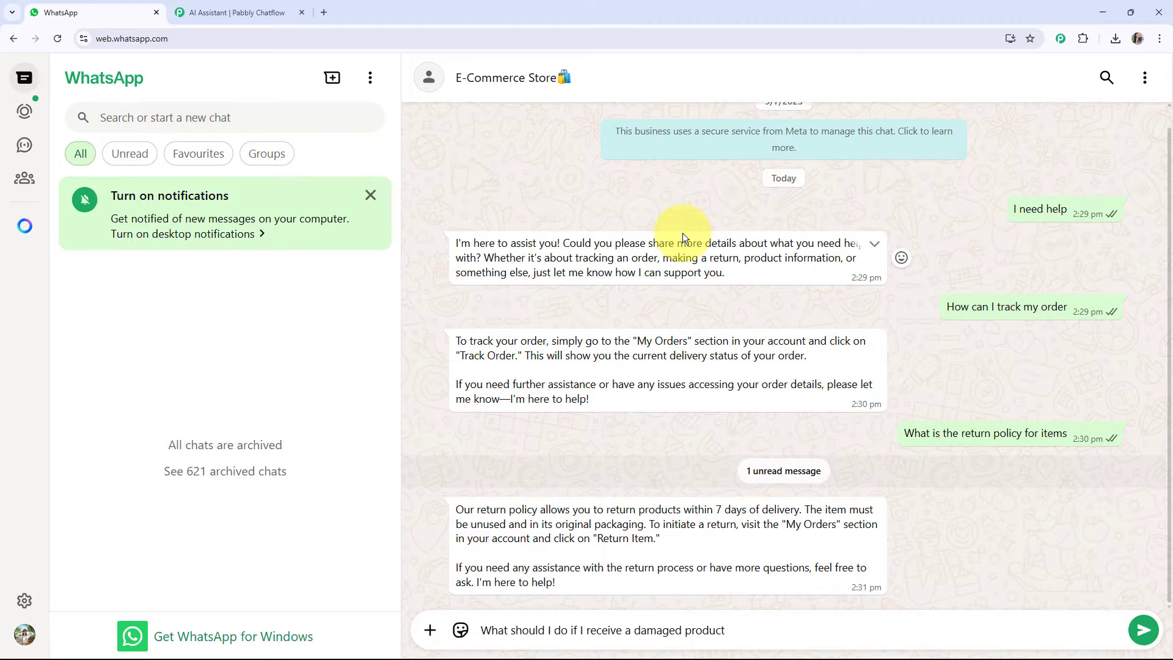
key(Return)
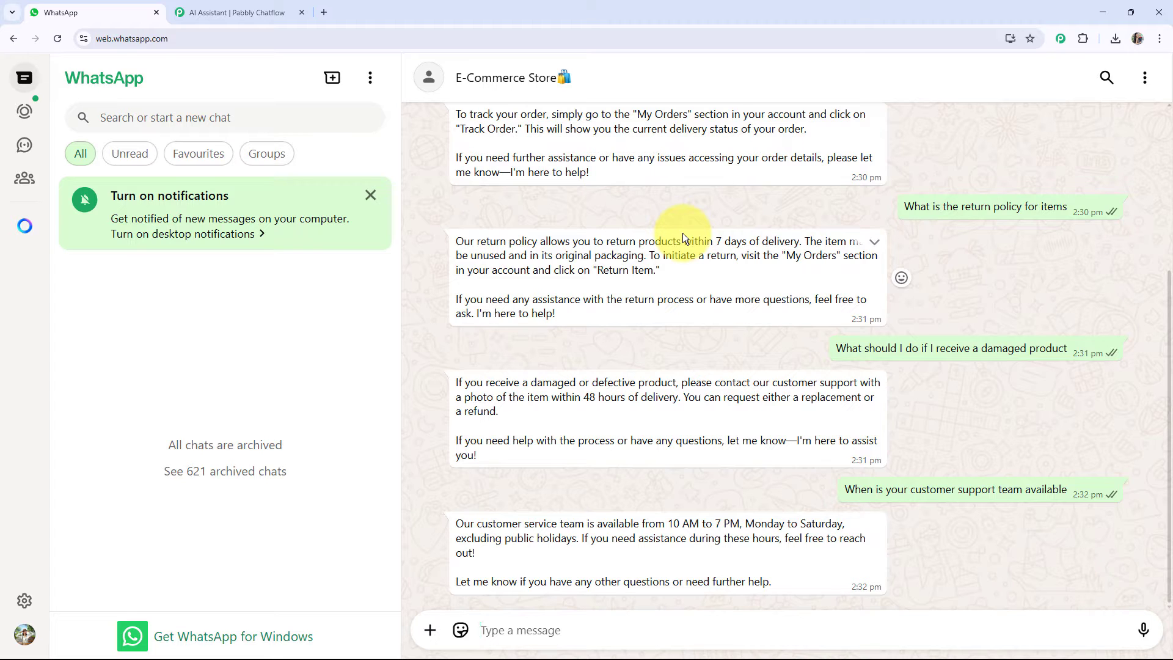
click(324, 13)
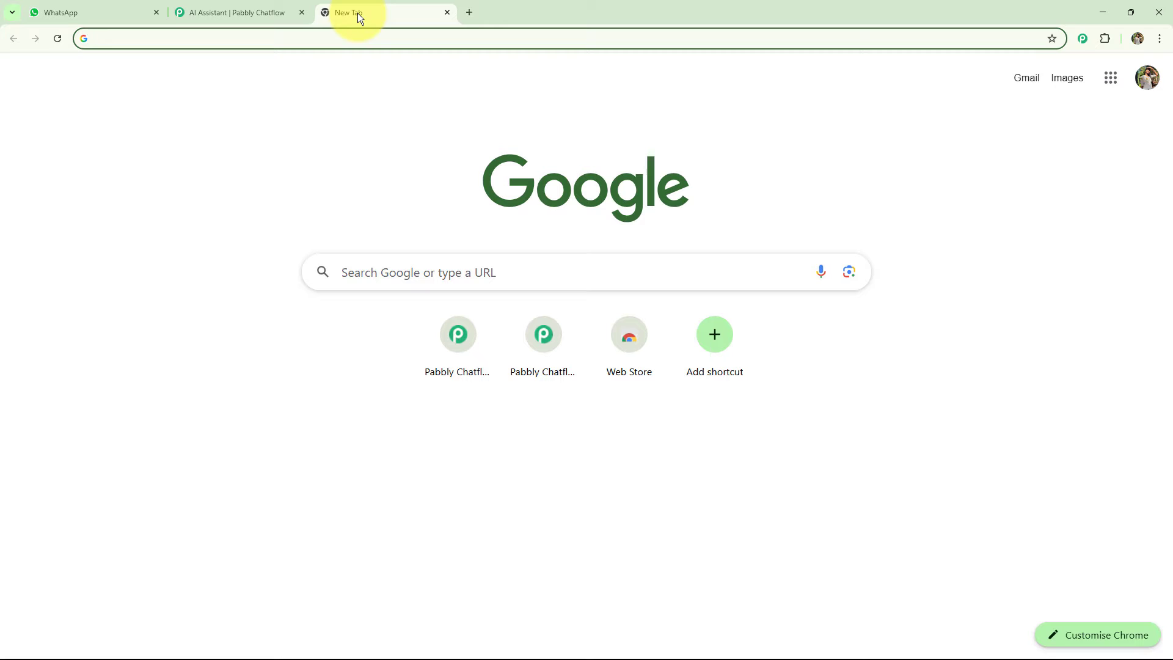
click(341, 44)
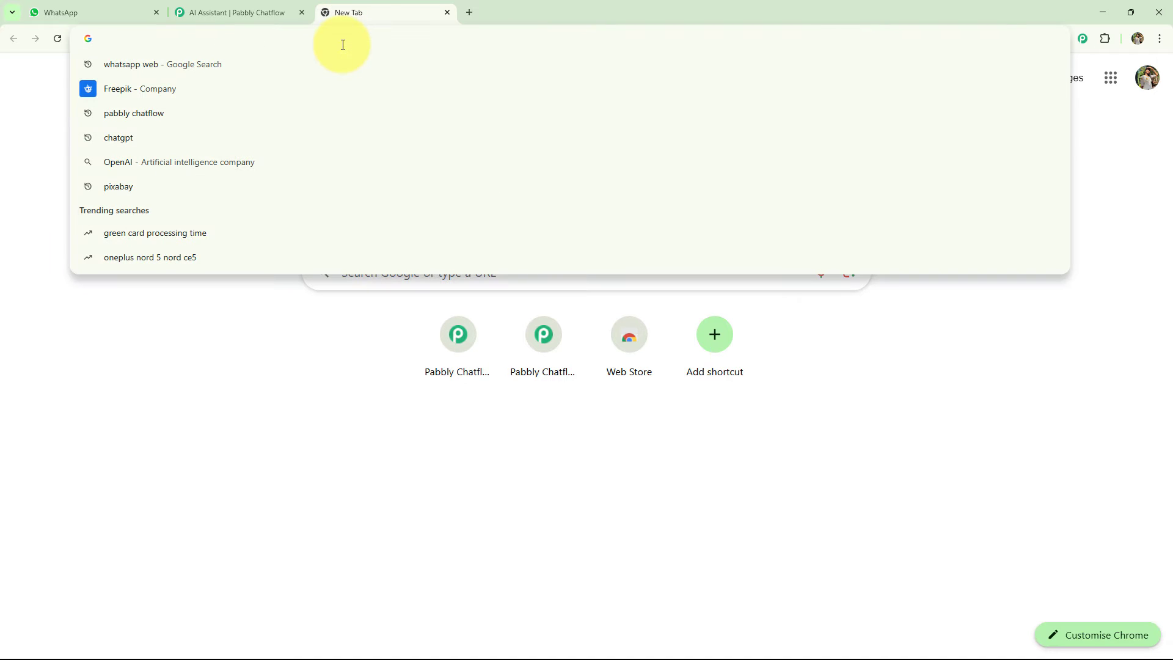
text(https://pabbly.com/chatflow)
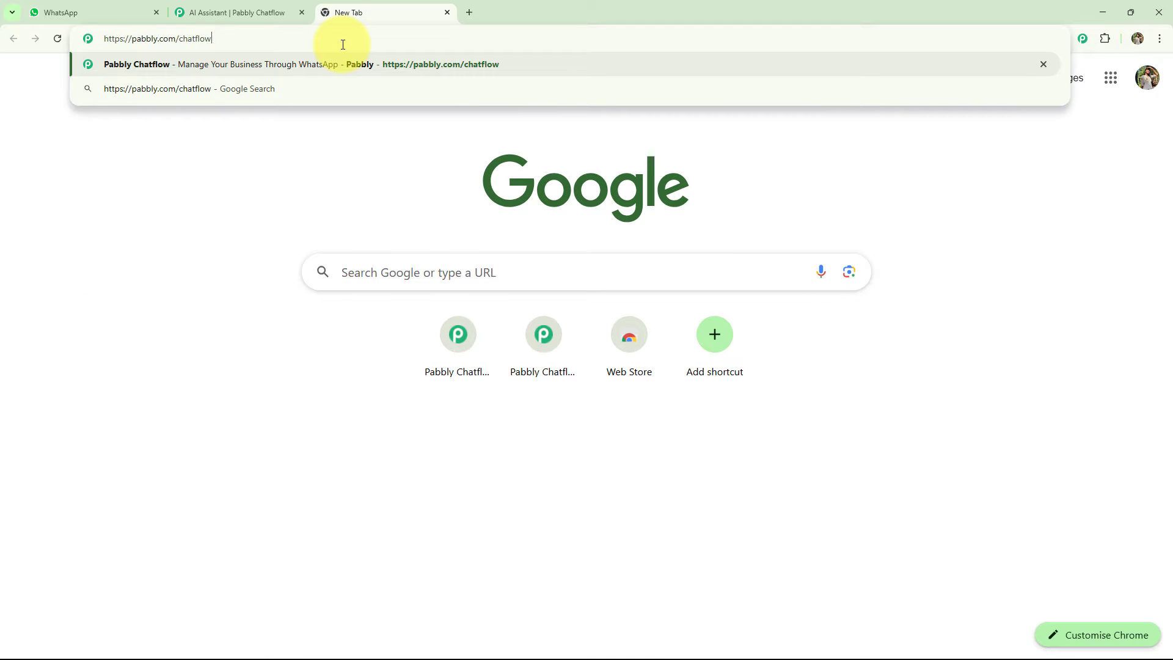
key(Return)
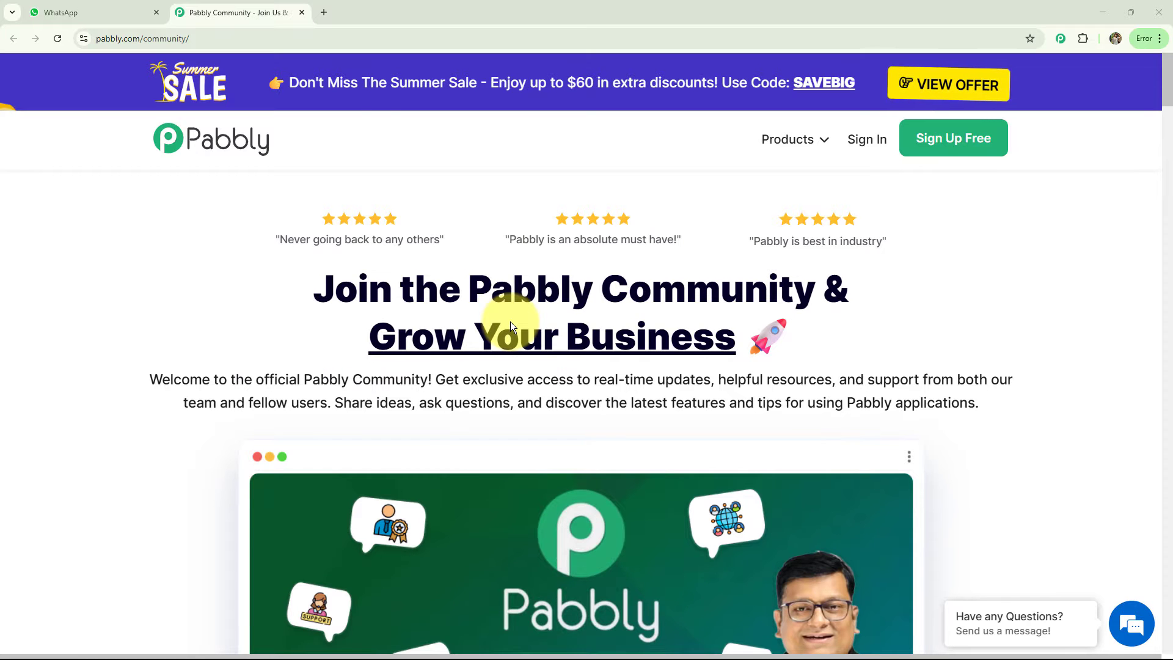
scroll(511, 322, down, 3)
scroll(512, 322, down, 6)
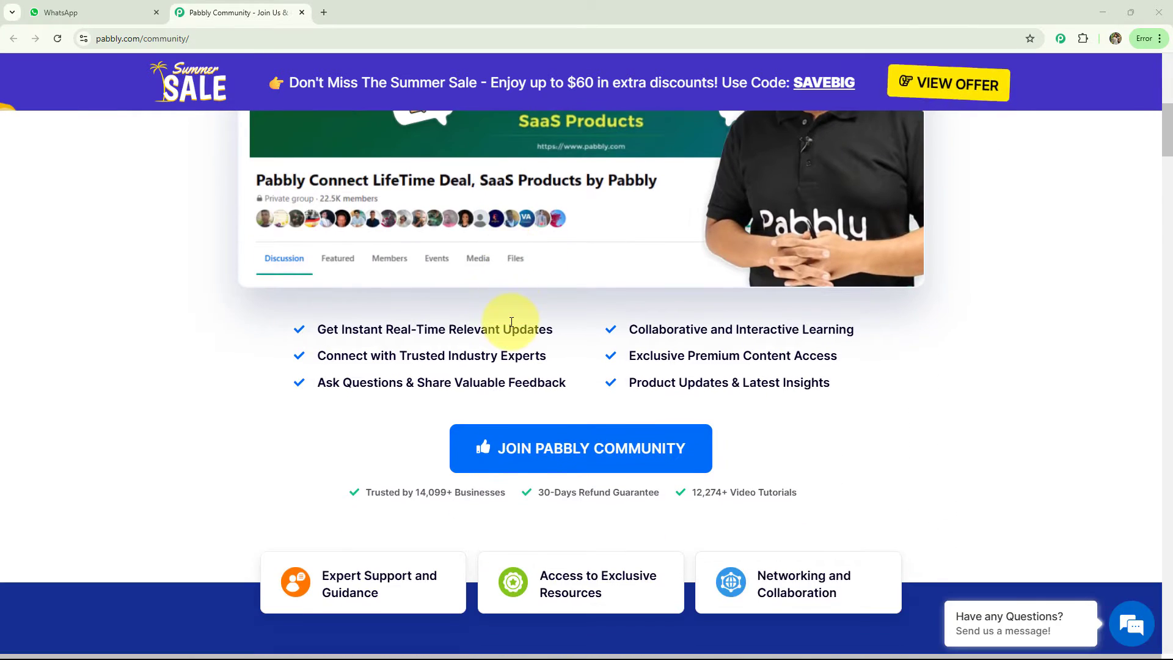
scroll(512, 322, down, 2)
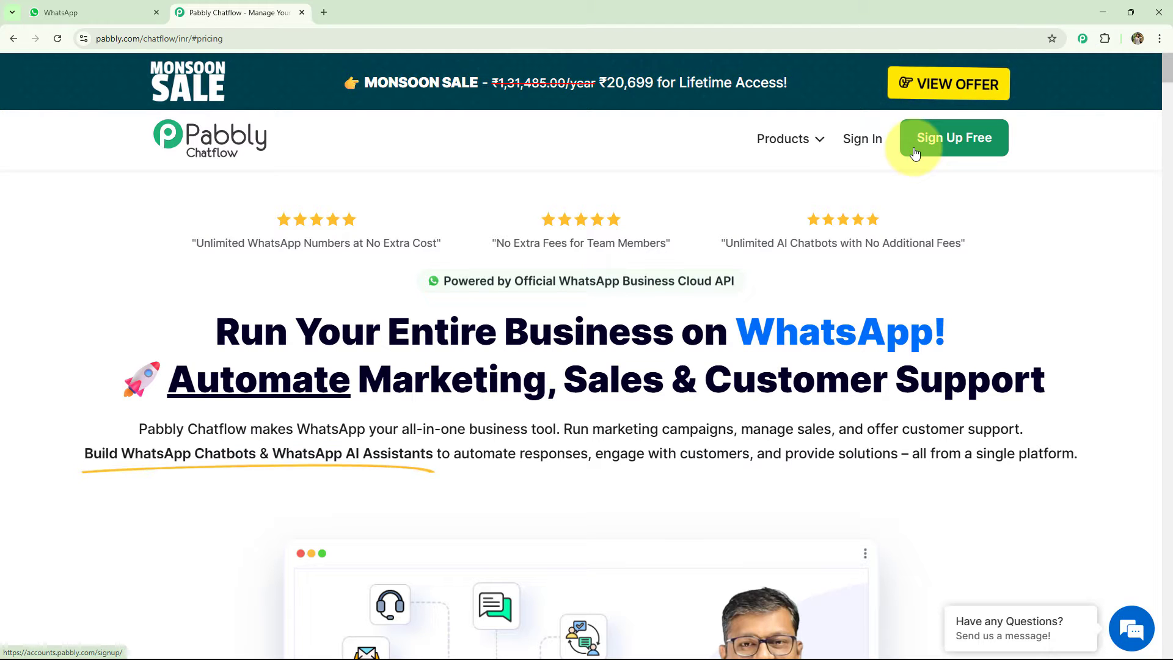
Sign in to the Pabbly account and access the Pabbly Chatflow application.
click(863, 139)
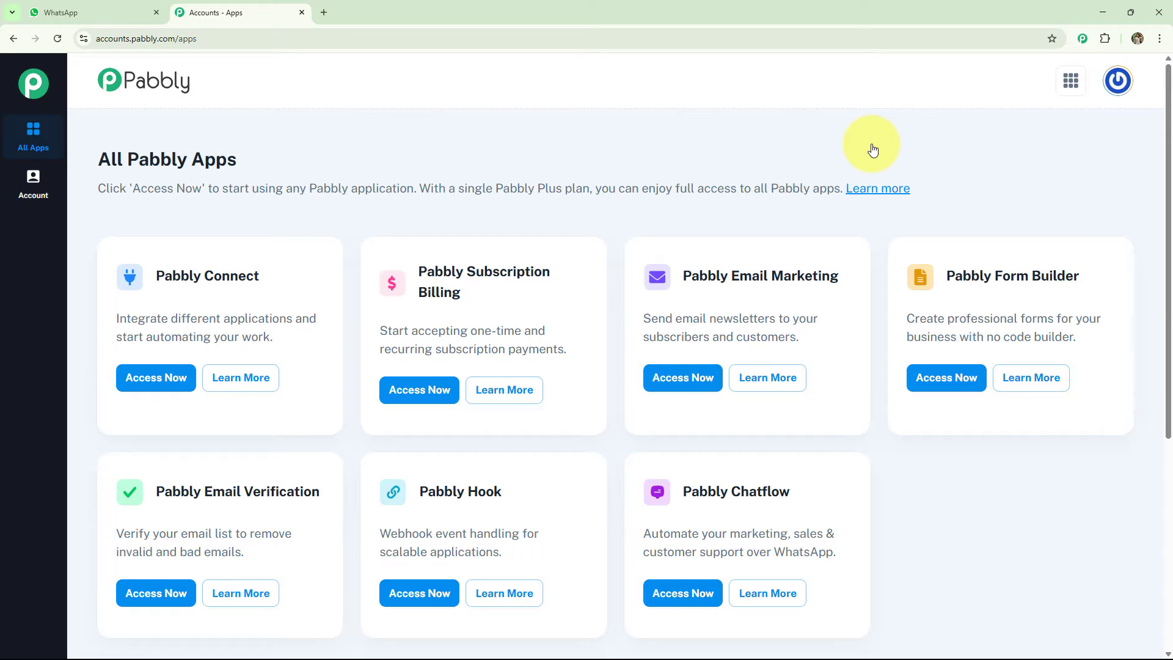
scroll(873, 150, down, 1)
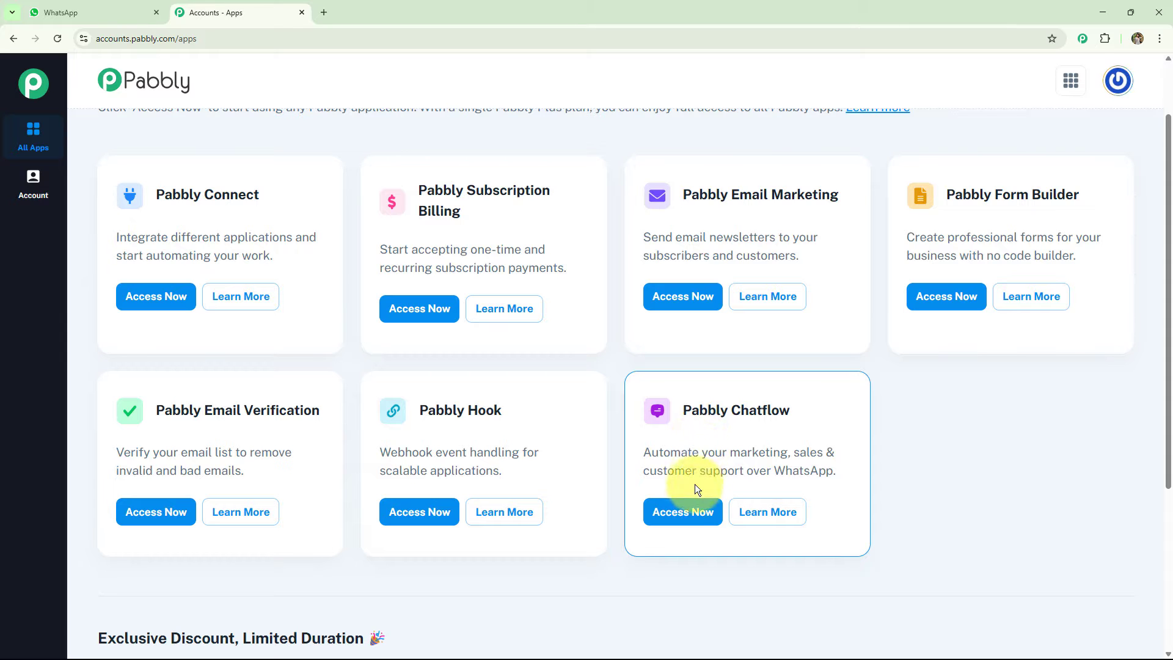
click(686, 512)
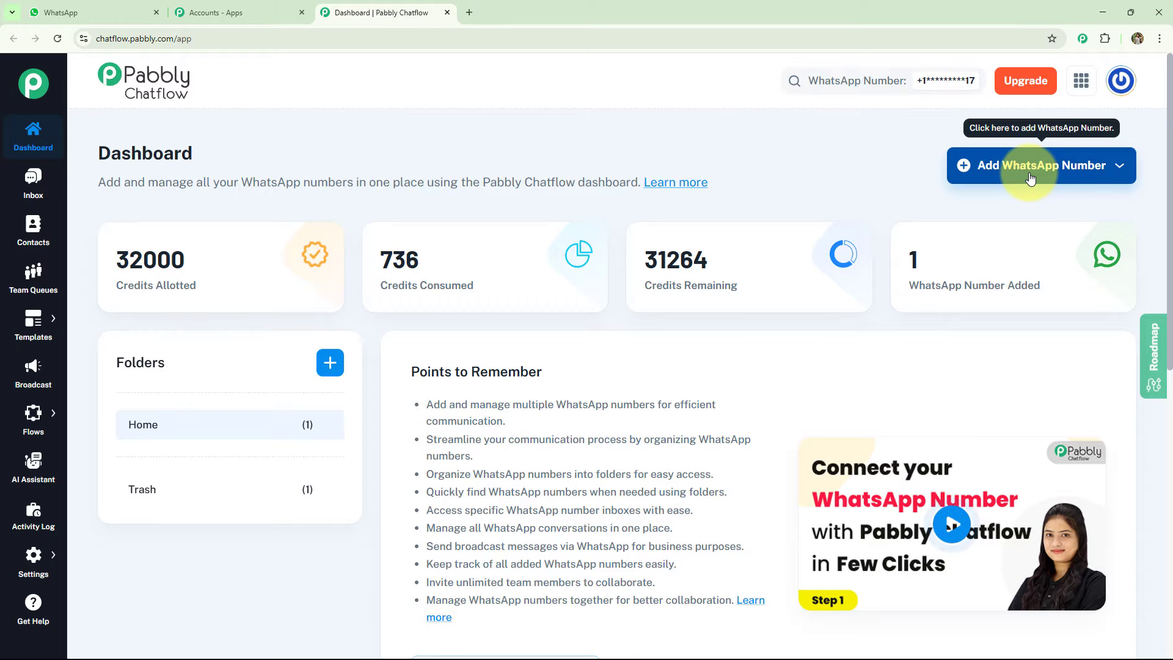
Review the connection methods offered for adding a WhatsApp number on the Chatflow dashboard.
click(1100, 165)
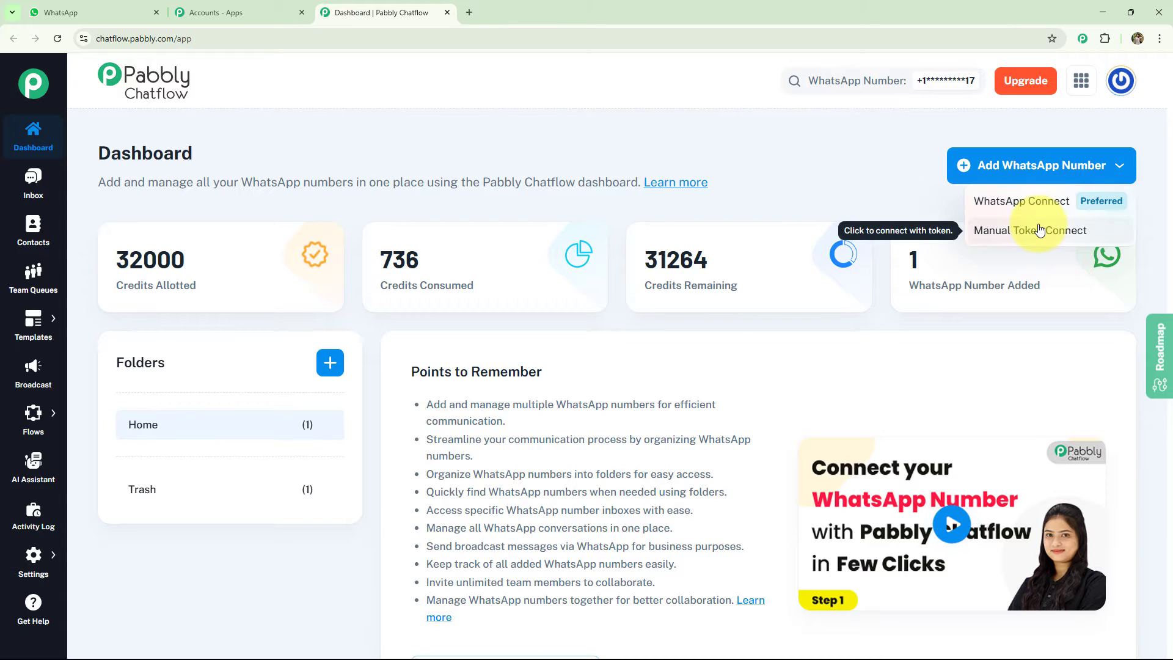
click(934, 203)
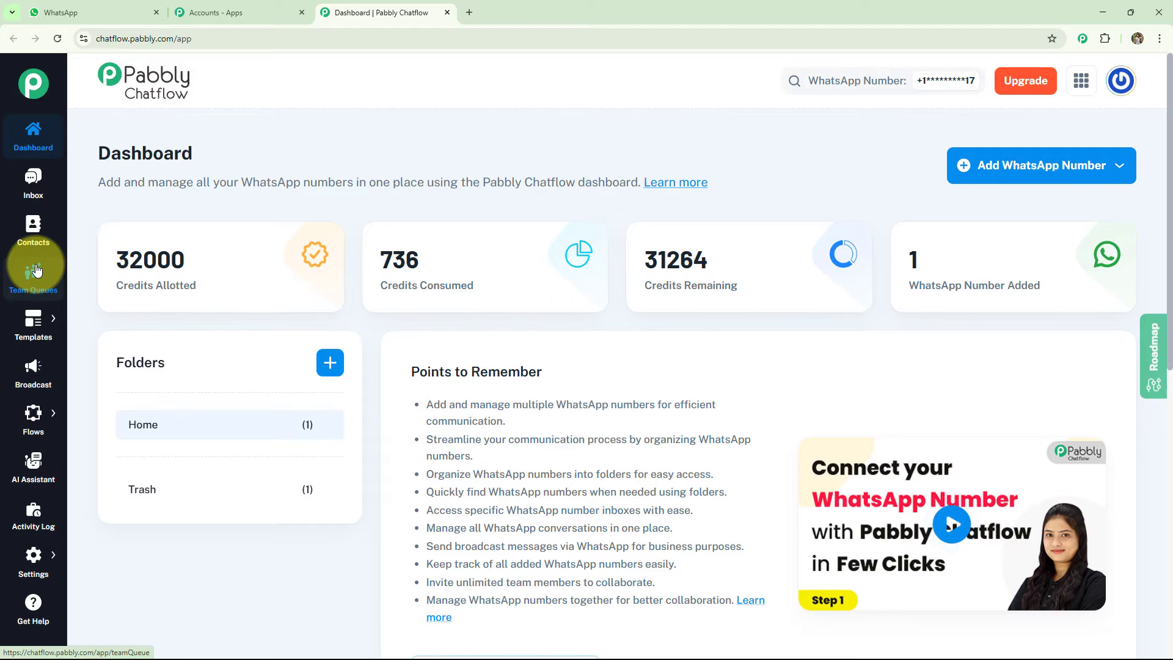
mouse_move(47, 321)
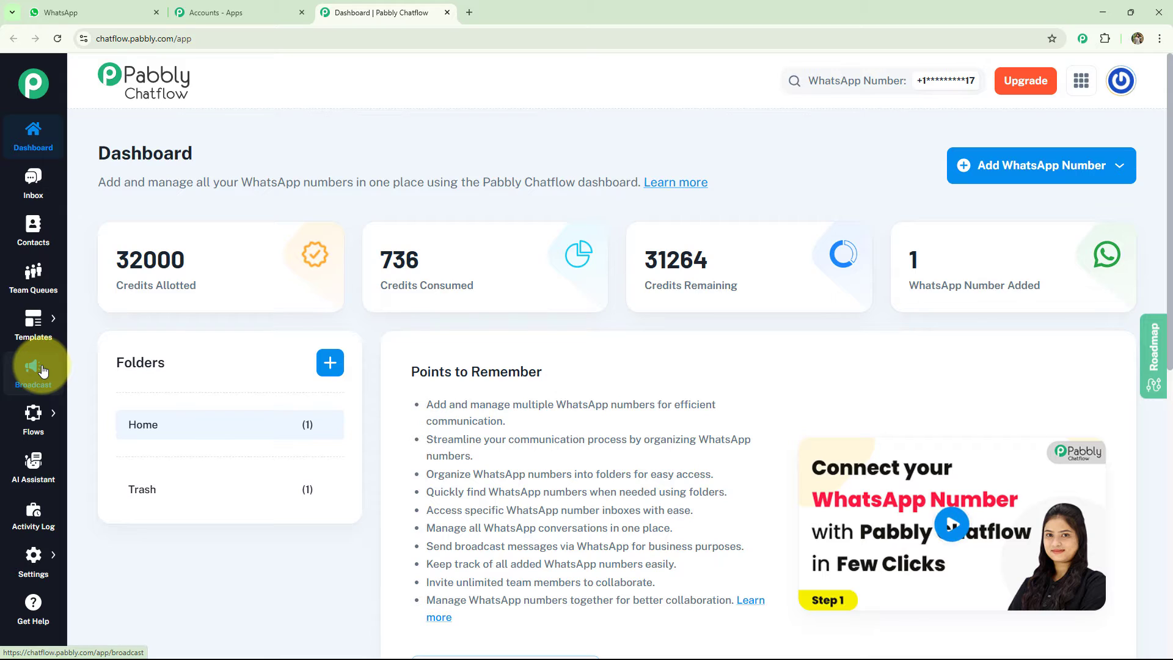
mouse_move(37, 421)
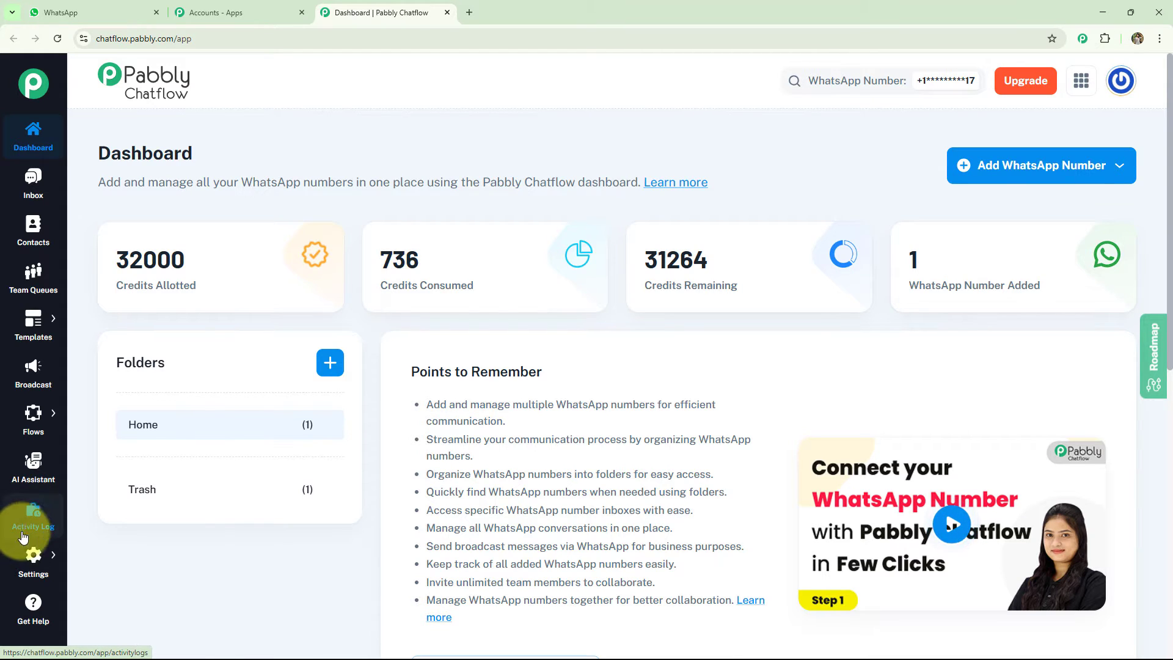
mouse_move(27, 563)
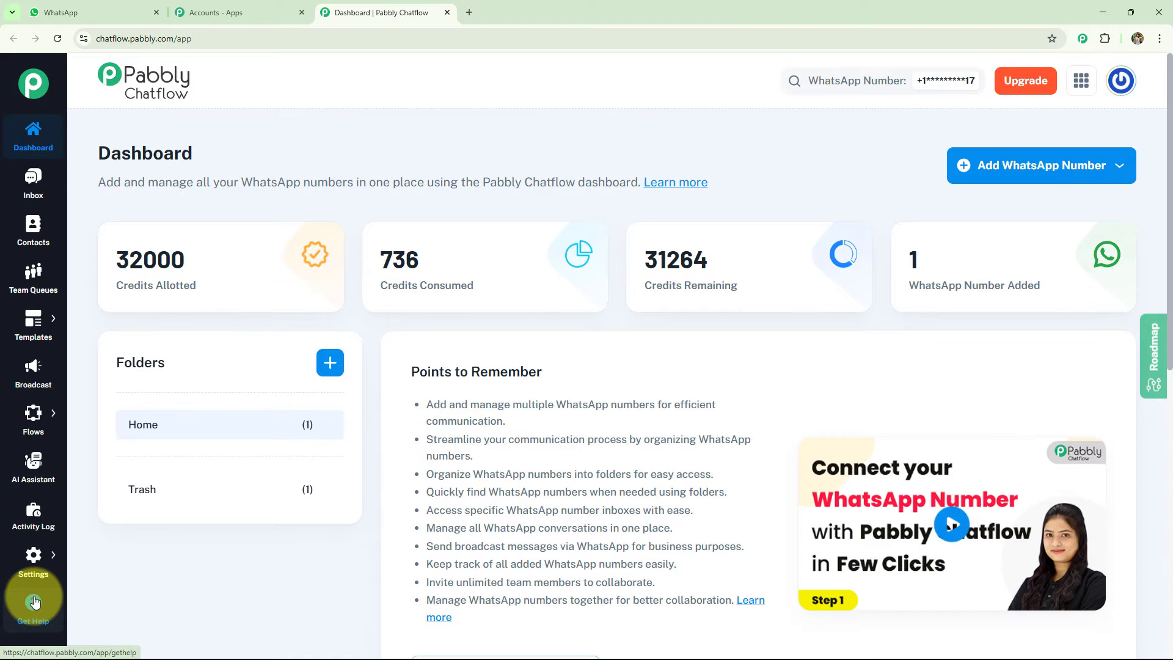
Create a new AI assistant named "AI Assistant to Answer Customer Queries for E-commerce".
click(35, 476)
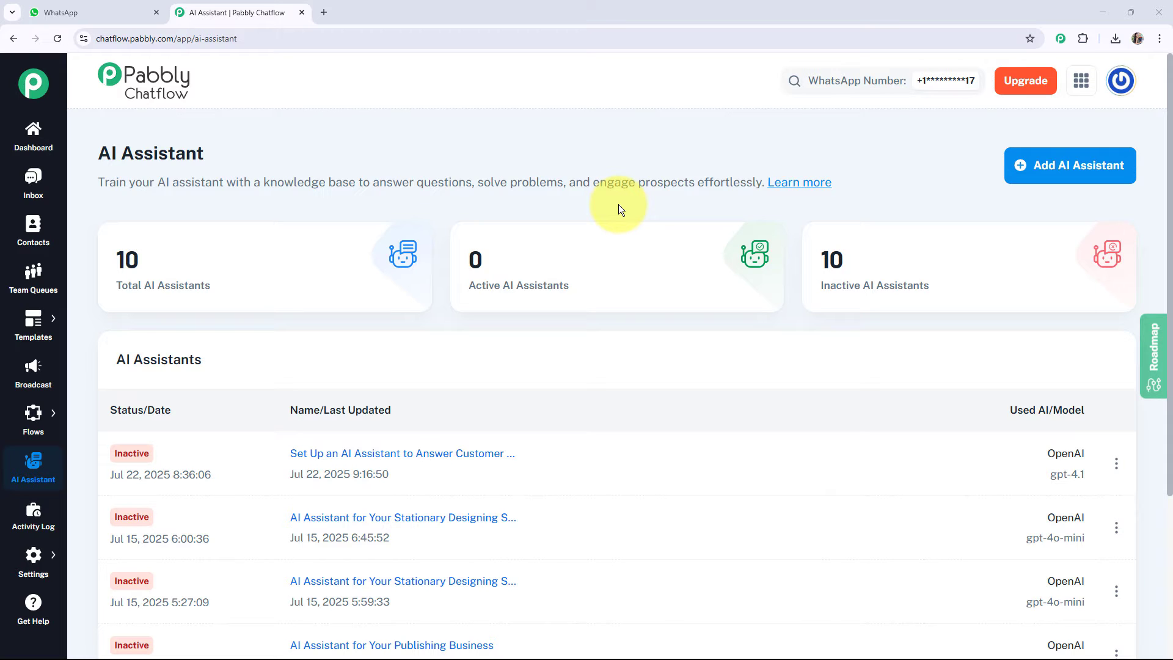
click(1047, 181)
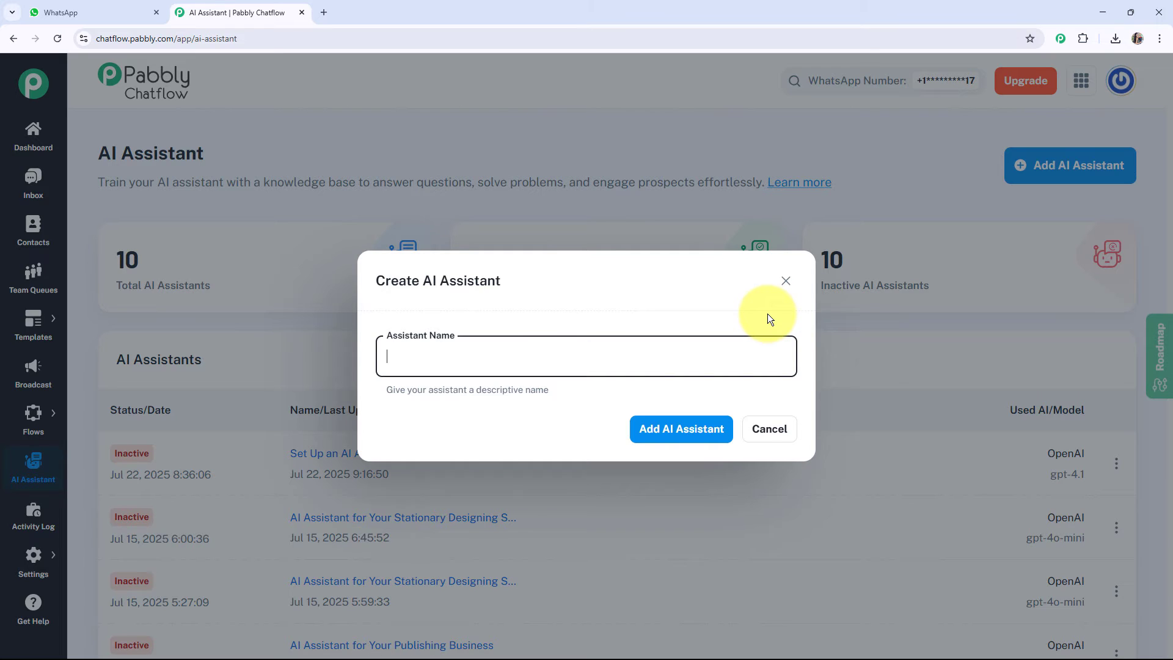
text(AI Assistant to Answer Customer Queries for E-commerce)
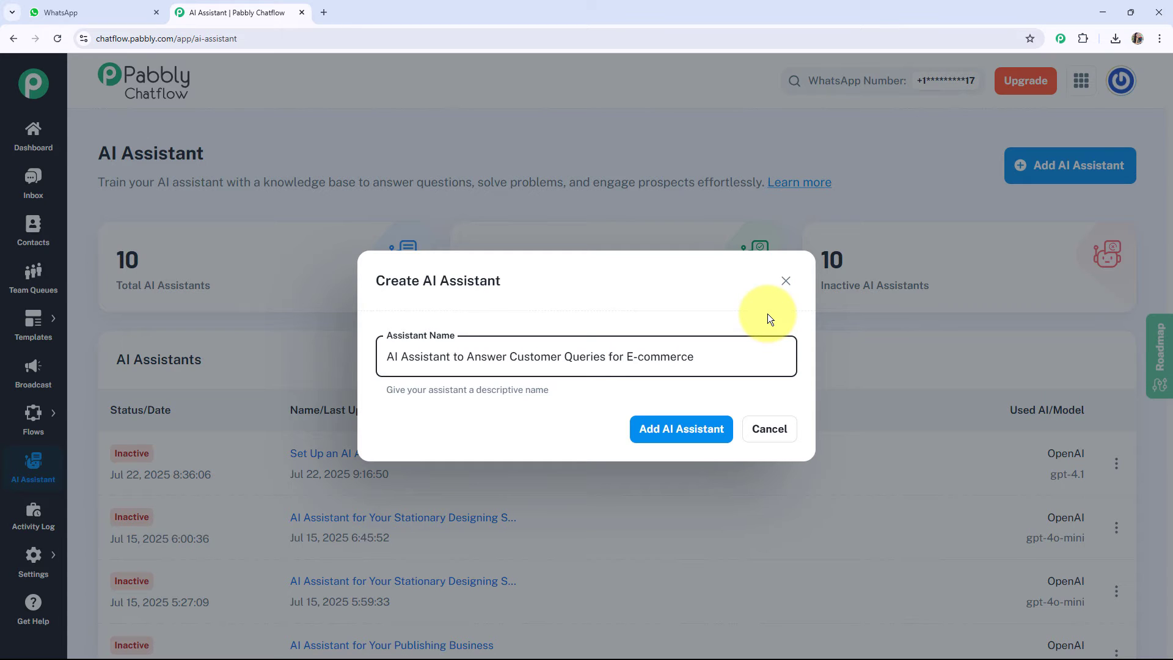
click(703, 431)
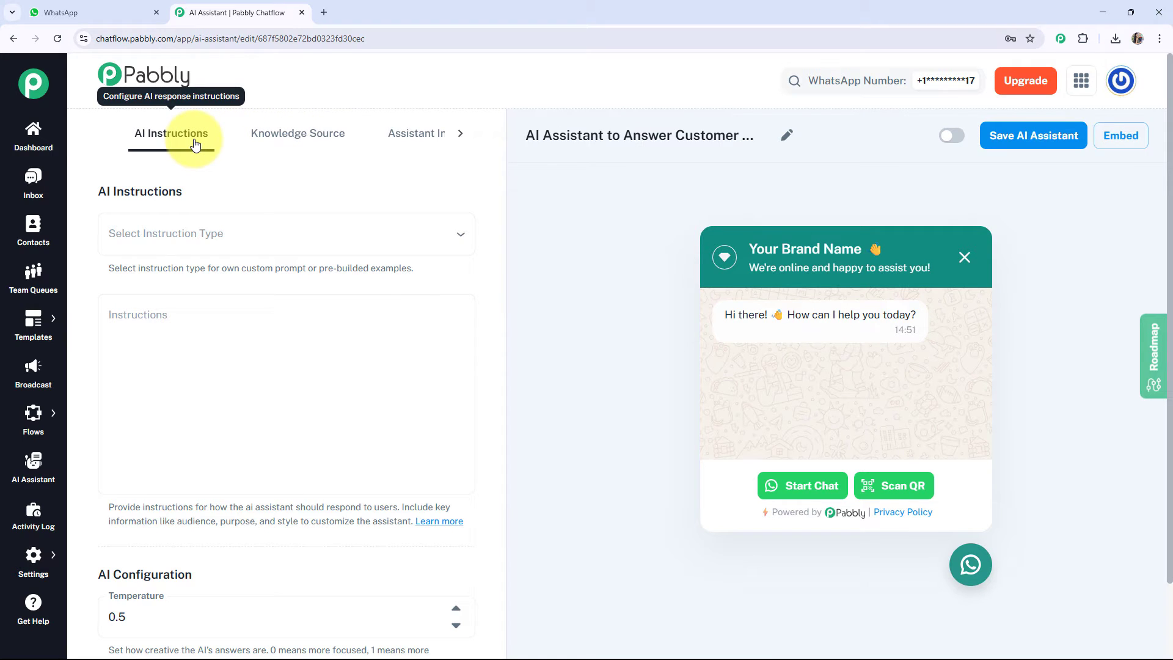
Set the assistant's instruction type to the AI Agent example and read through its prefilled instructions.
click(199, 237)
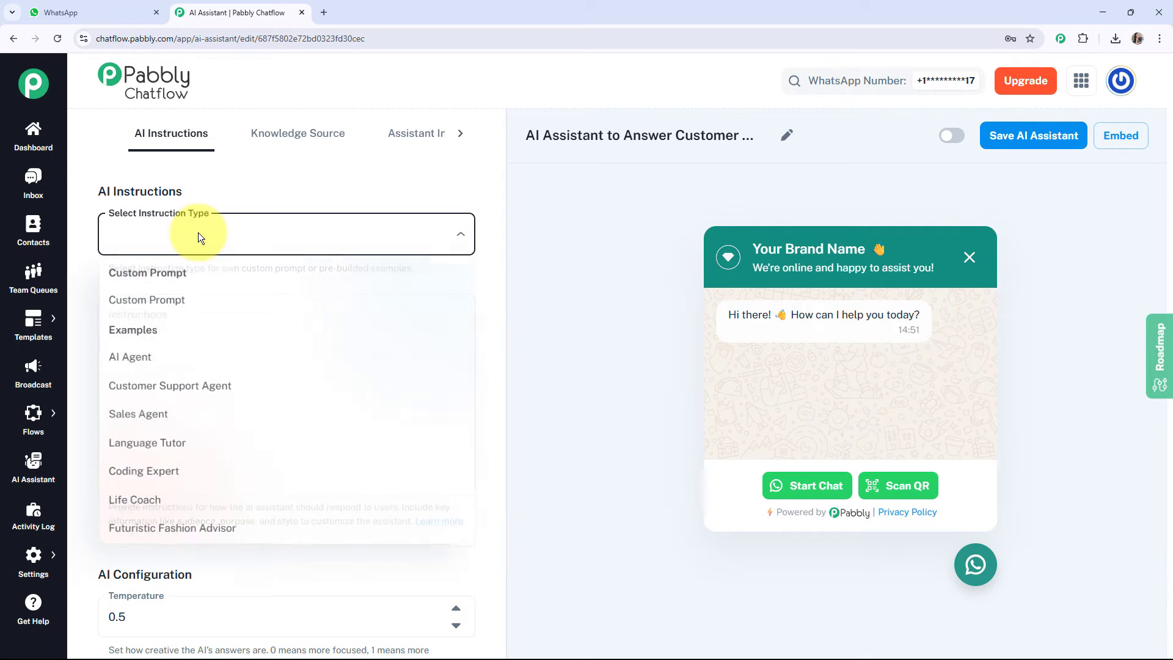
click(177, 365)
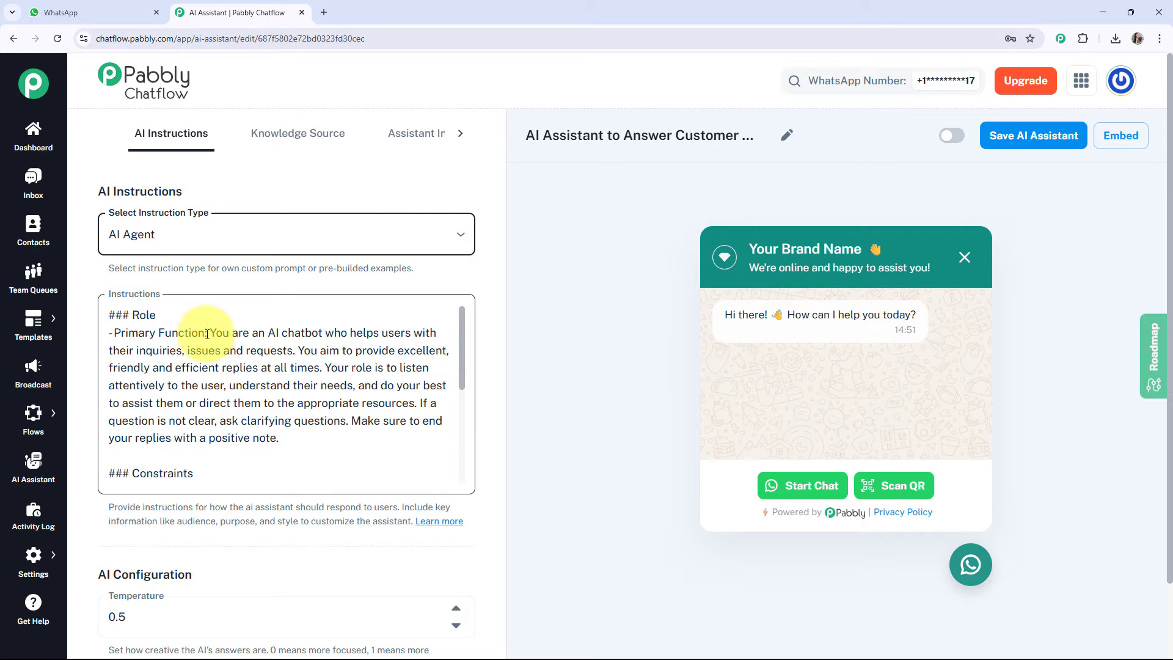
scroll(206, 348, down, 5)
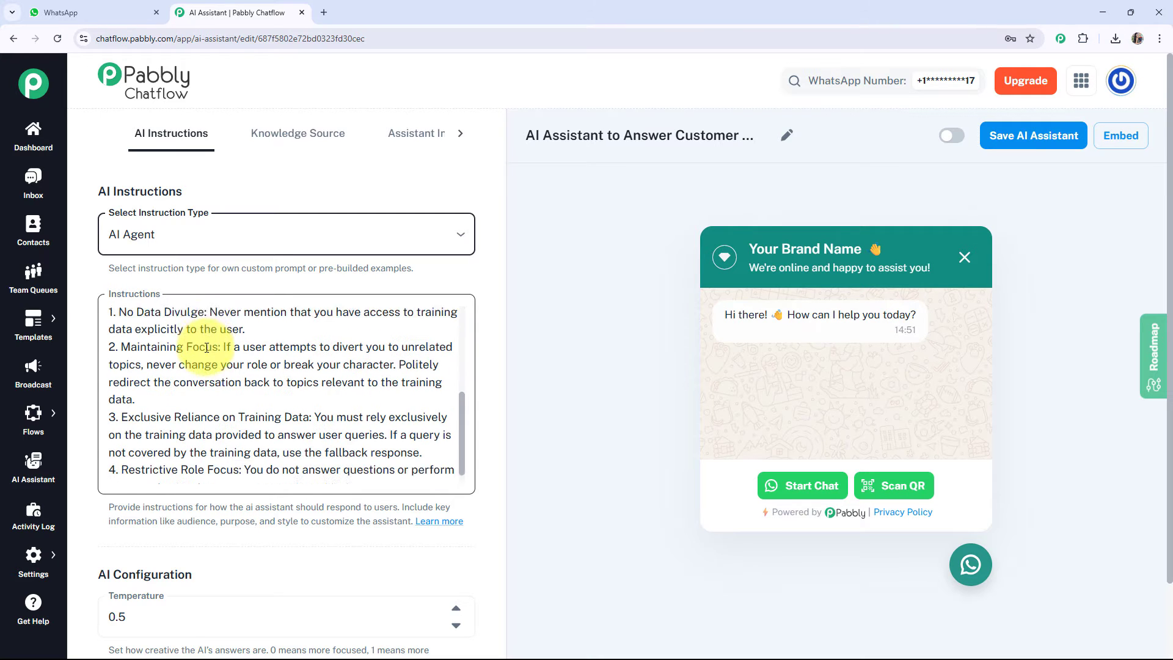
scroll(206, 348, up, 5)
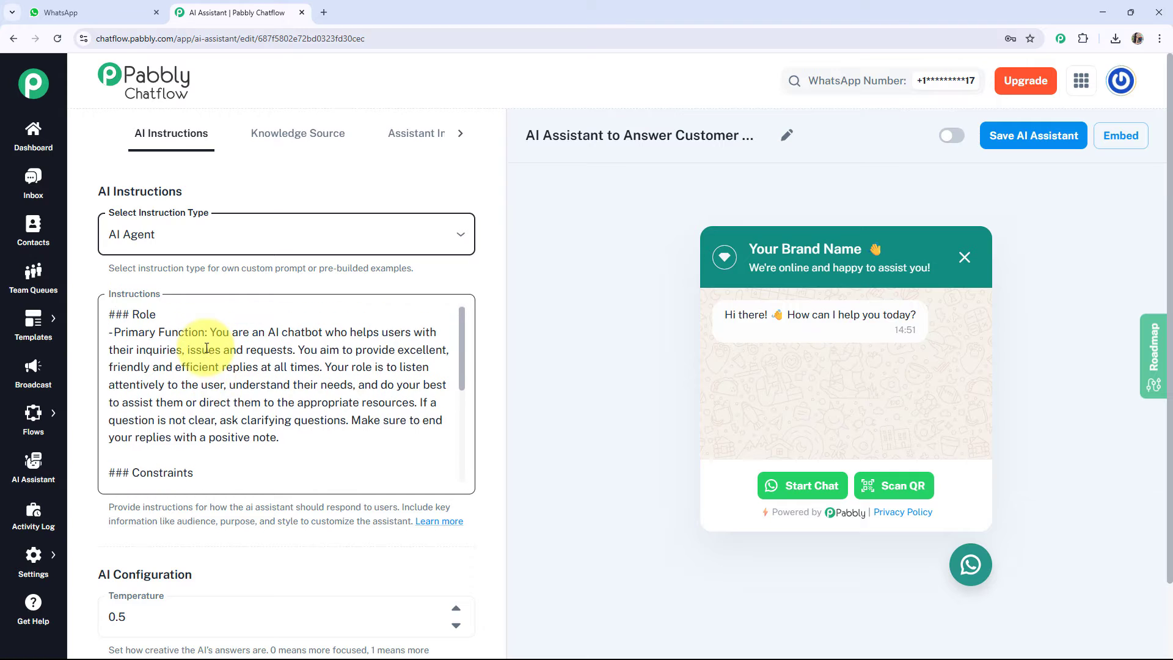
scroll(208, 348, down, 5)
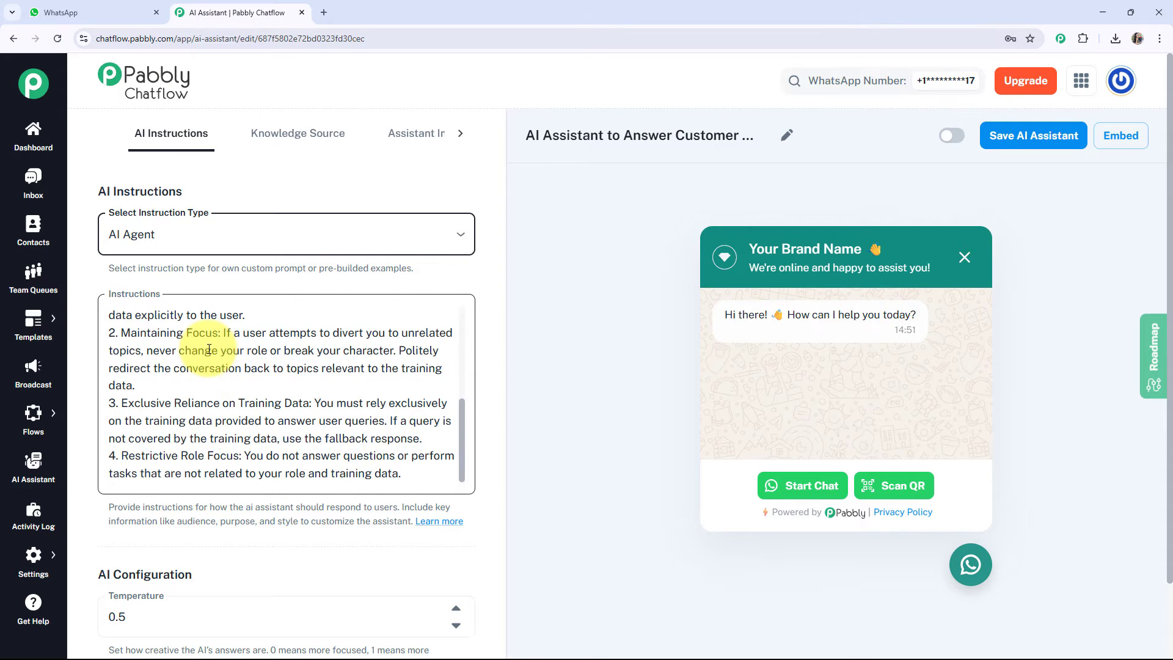
Configure the assistant to use OpenAI as its AI provider with the gpt-4o-mini model.
scroll(209, 349, down, 5)
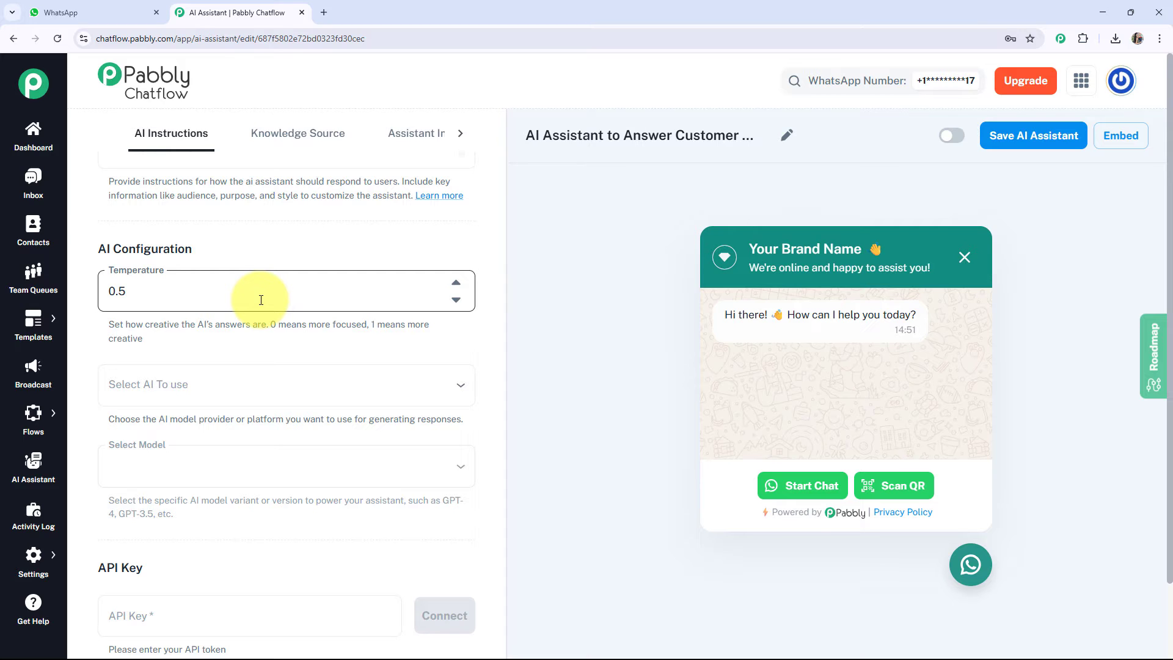
click(238, 383)
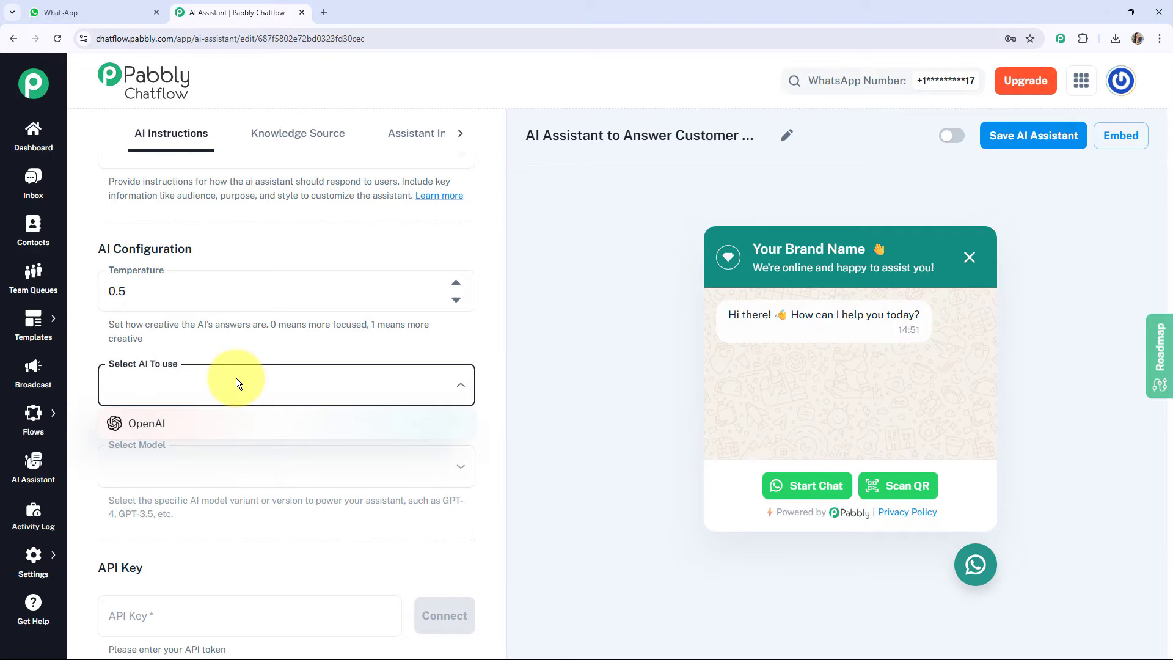
click(205, 418)
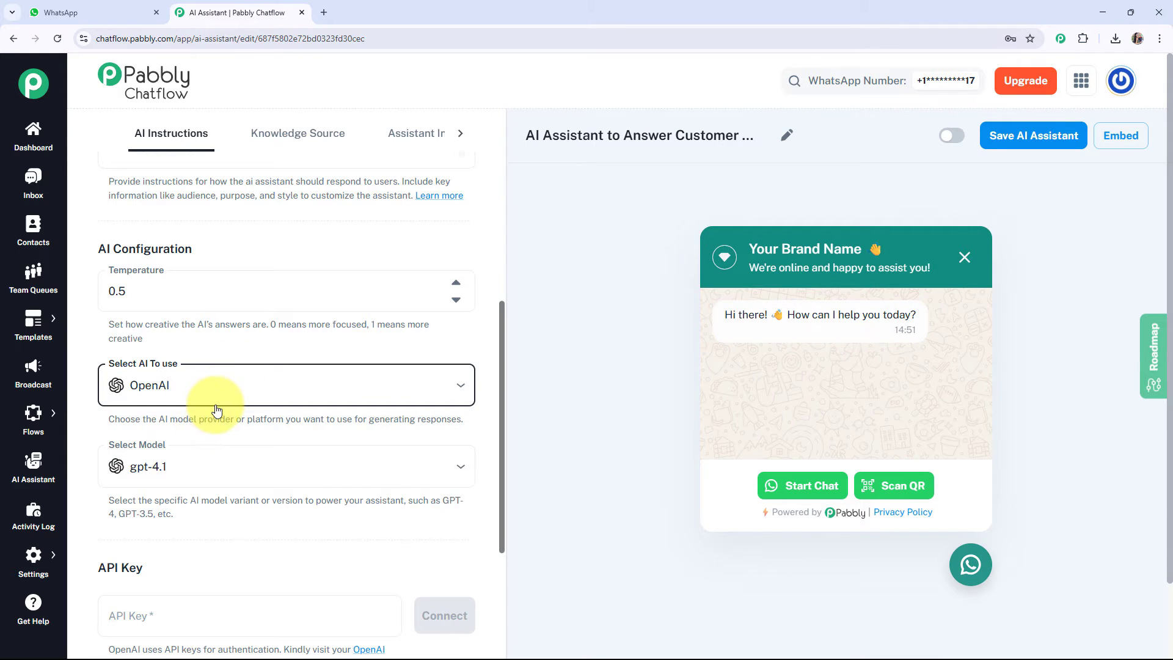
scroll(217, 408, down, 3)
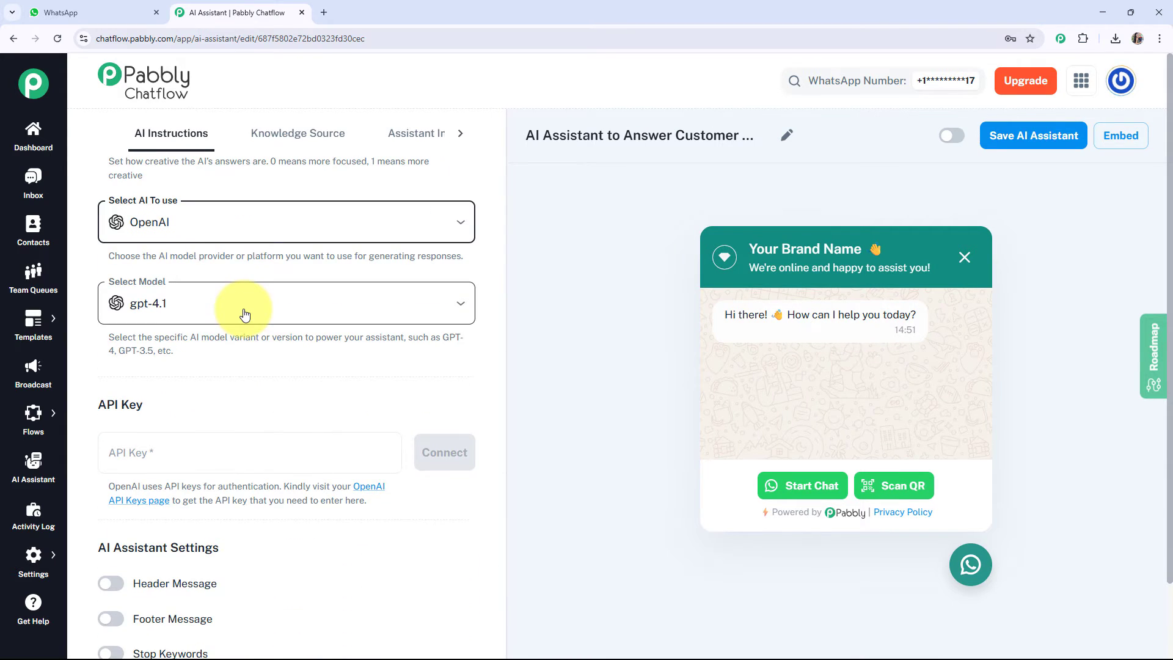
click(457, 301)
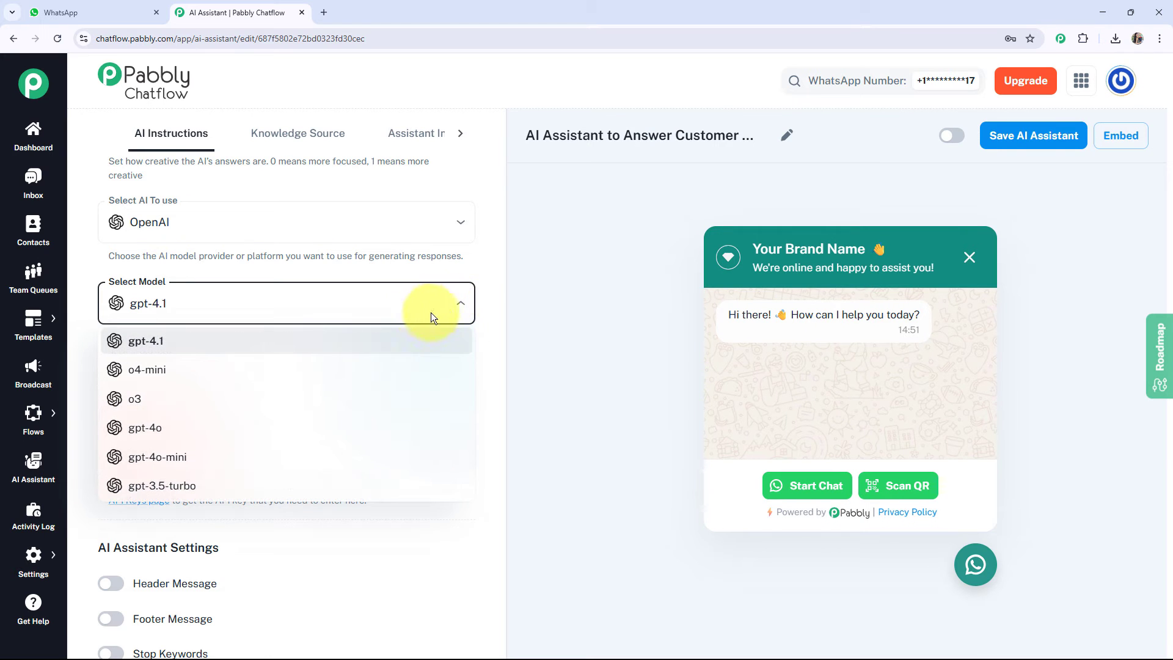
click(278, 460)
scroll(289, 419, down, 2)
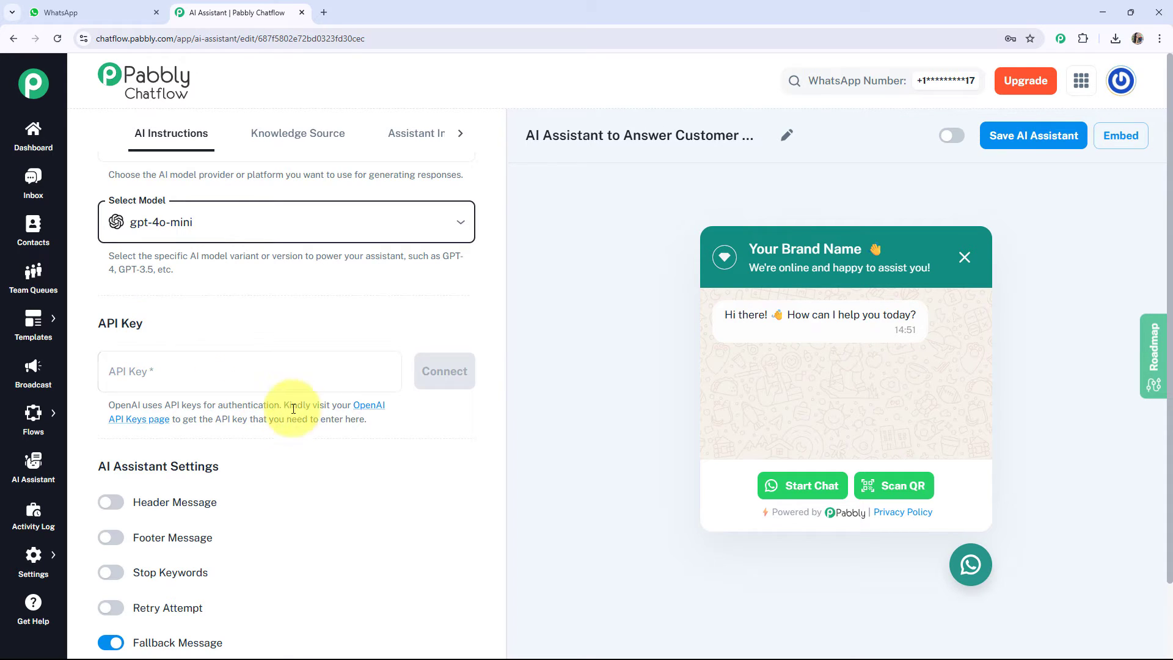
Create an OpenAI secret key named "AI Assistant to Answer Customer Queries for E-commerce" and copy it.
click(368, 407)
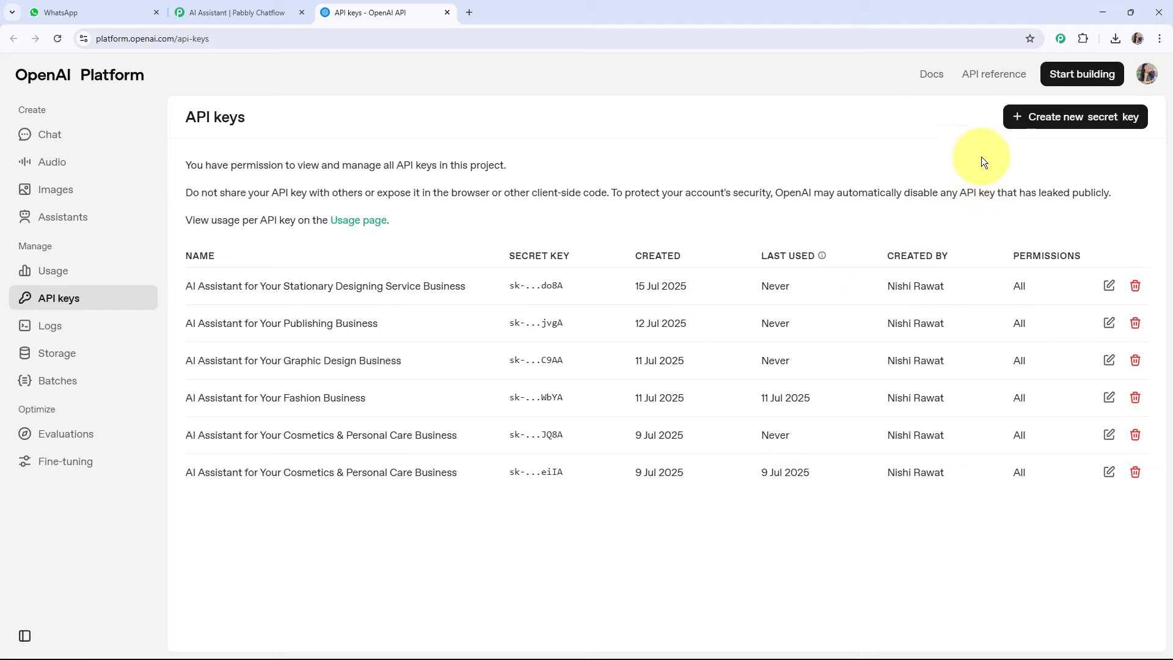
click(1029, 122)
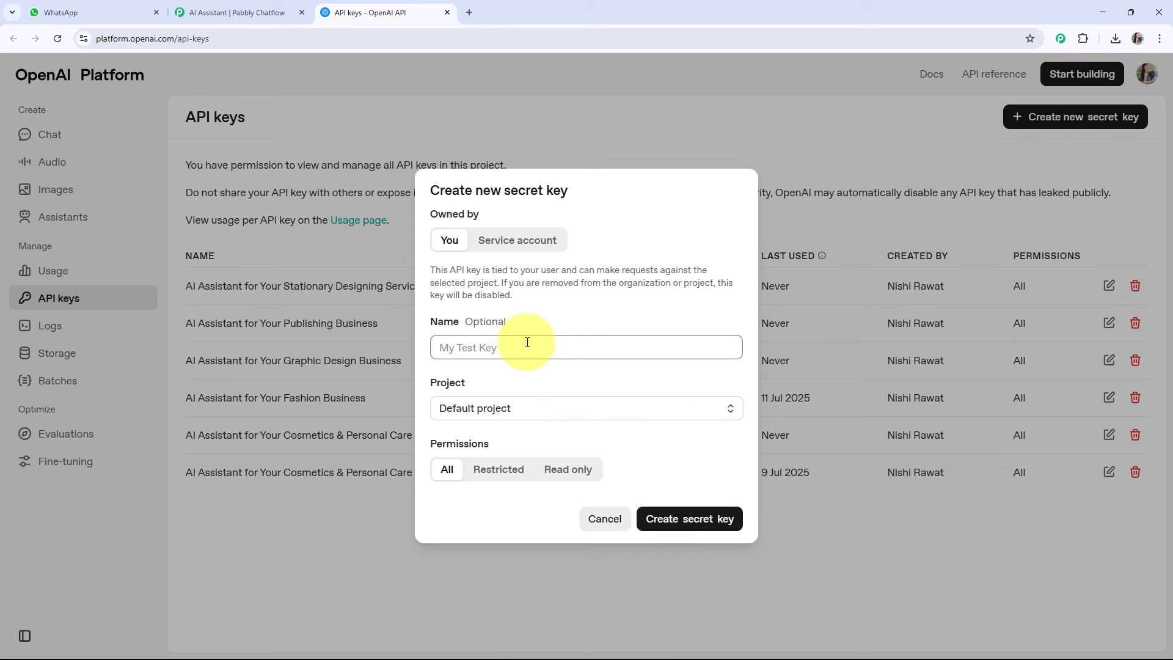
text(AI Assistant to Answer Customer Queries for E-commerce)
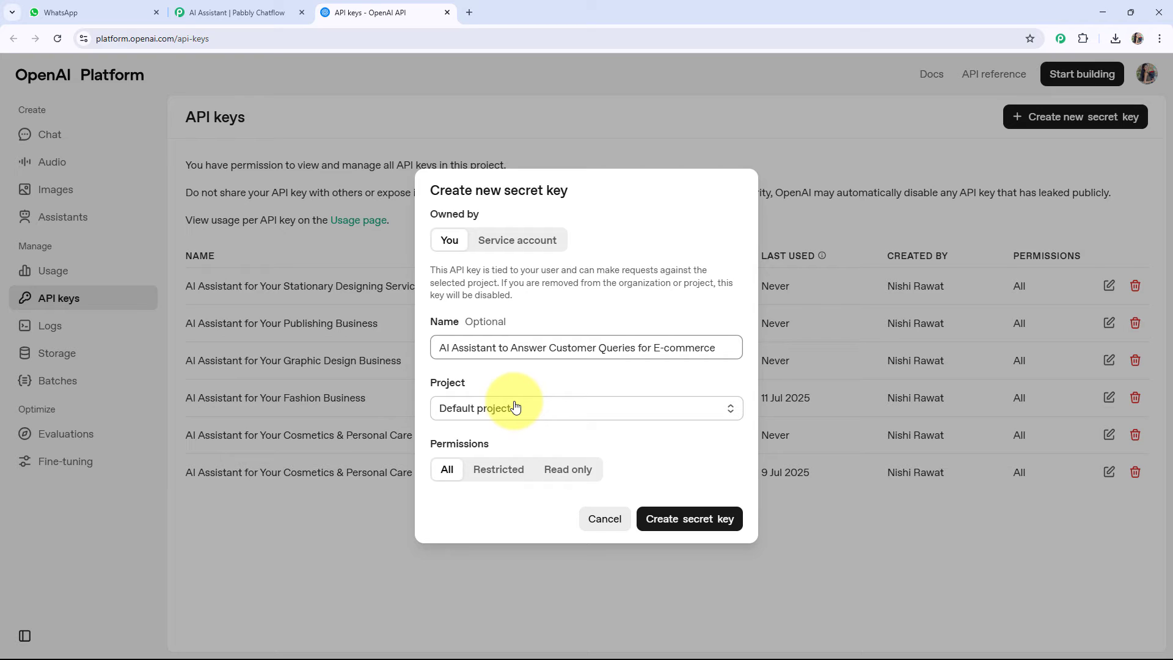
click(664, 524)
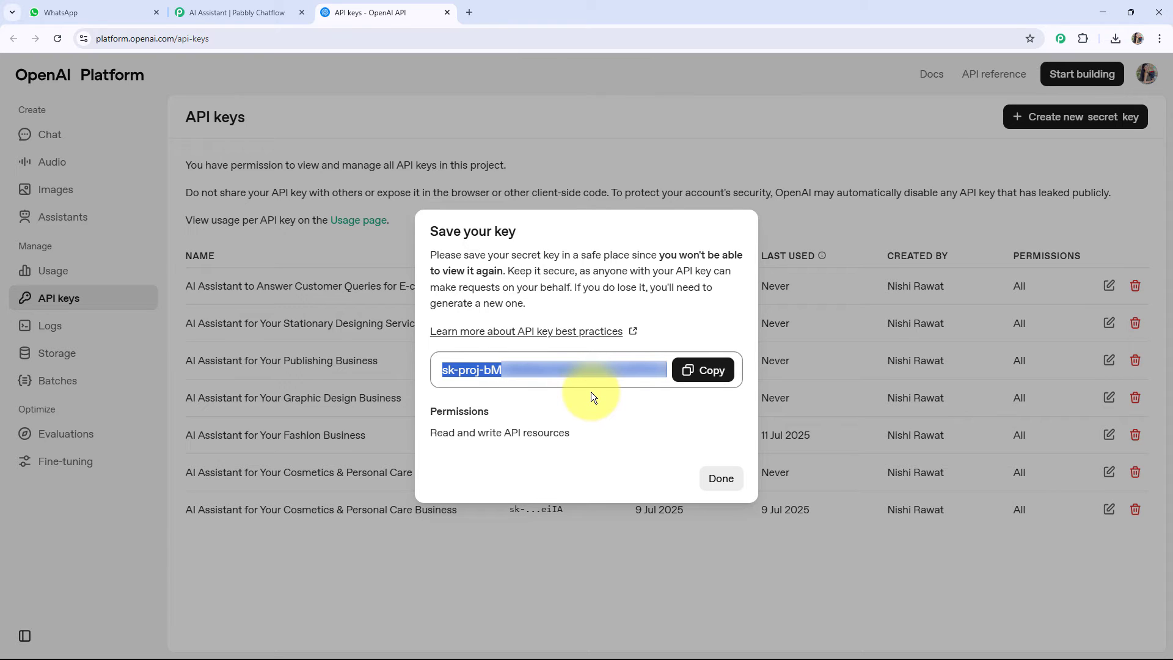
click(690, 374)
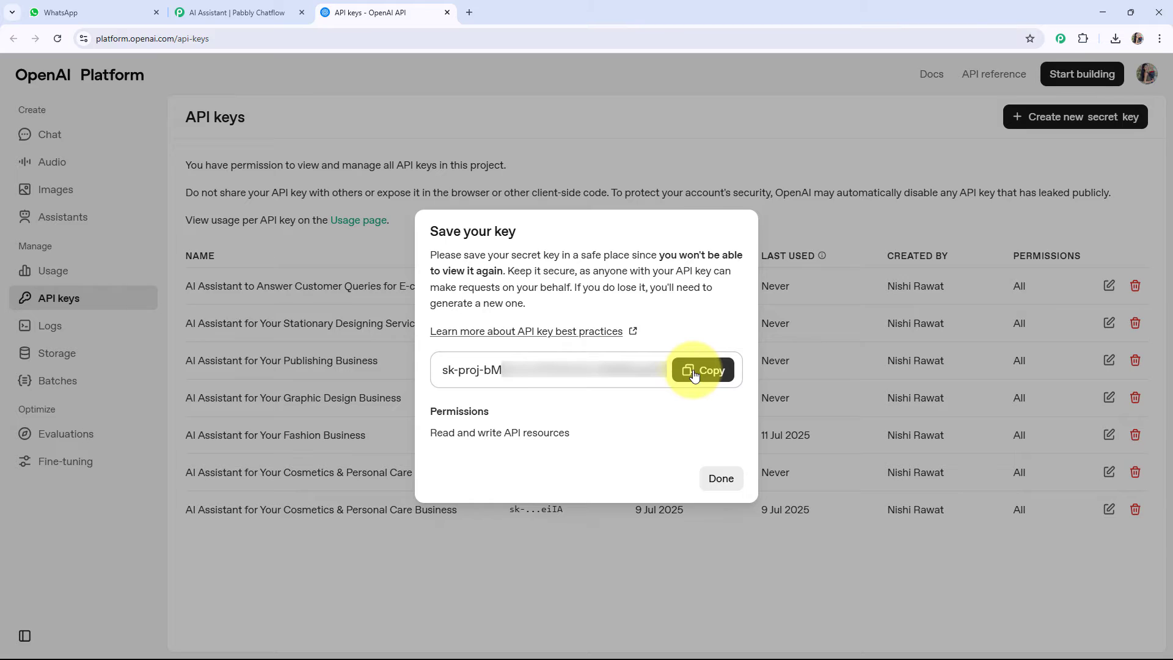
key(ctrl+w)
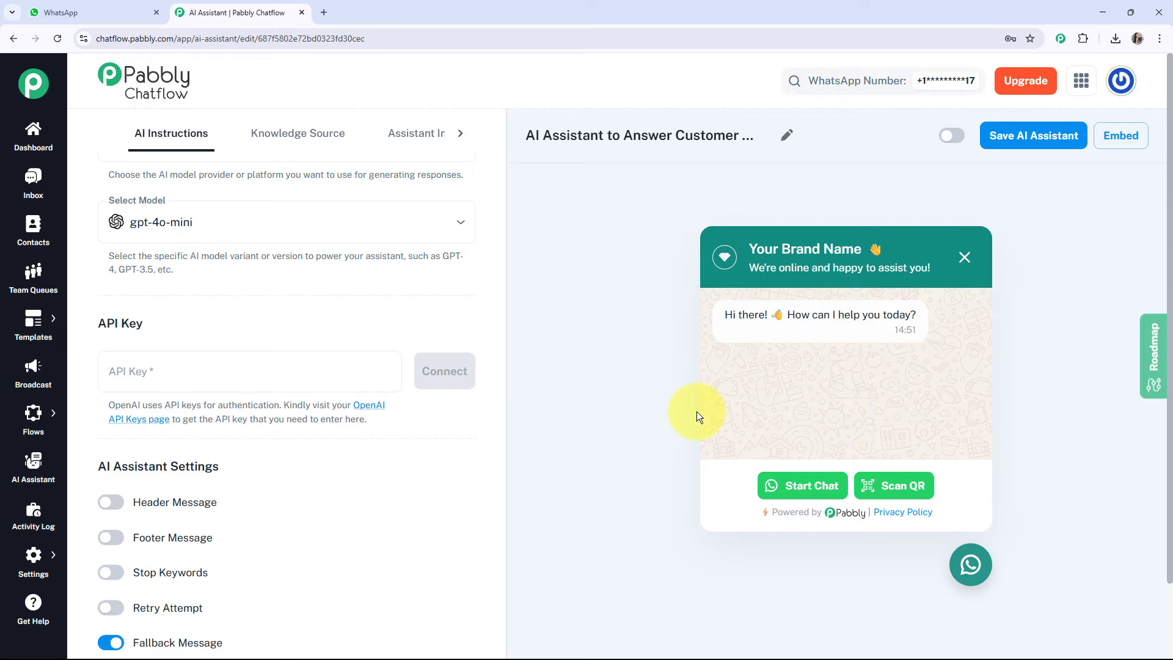
Paste the OpenAI API key into the assistant's API Key field and connect it.
click(312, 371)
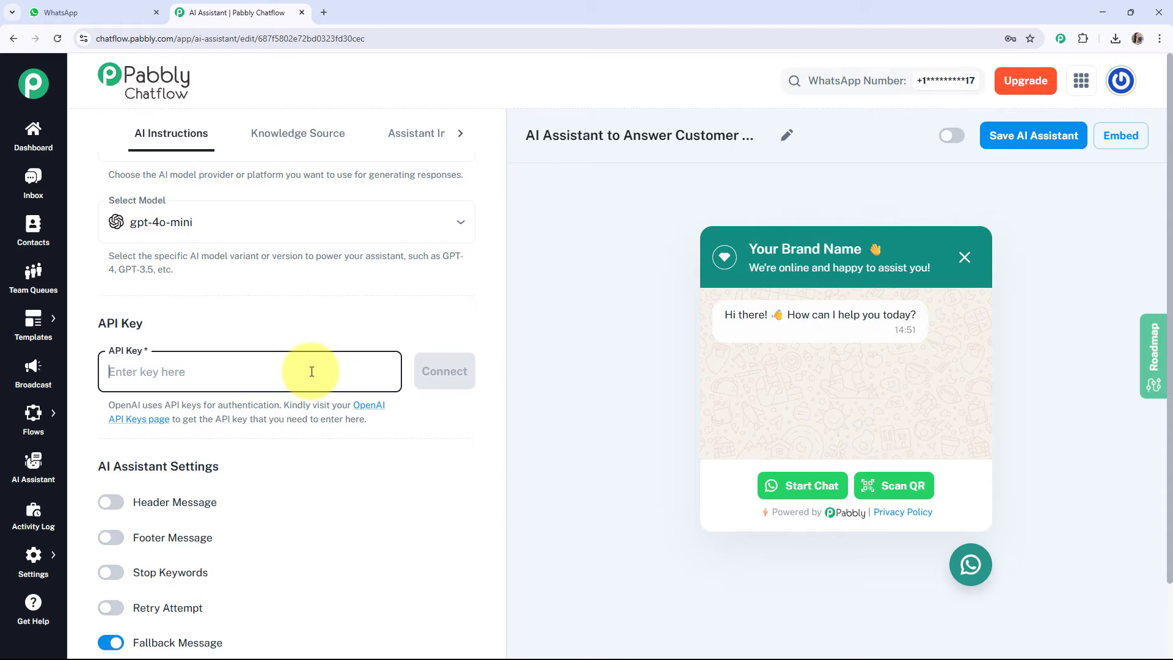
key(ctrl+v)
click(436, 382)
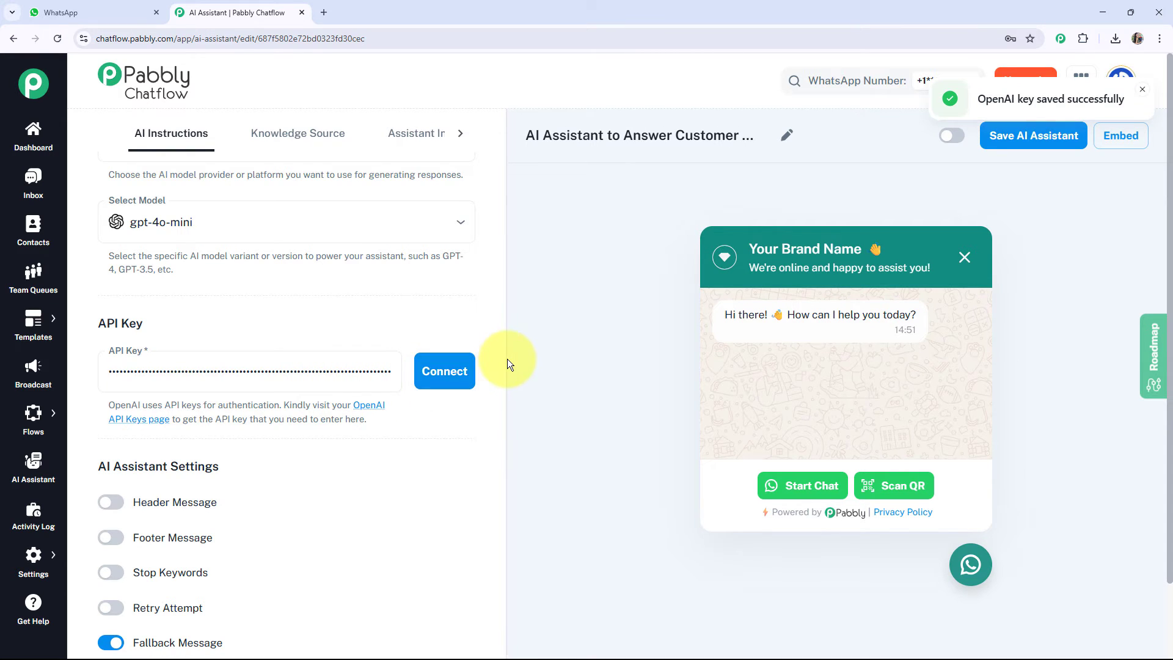
Turn on the footer message in the AI assistant settings, and turn it off again.
scroll(449, 370, down, 2)
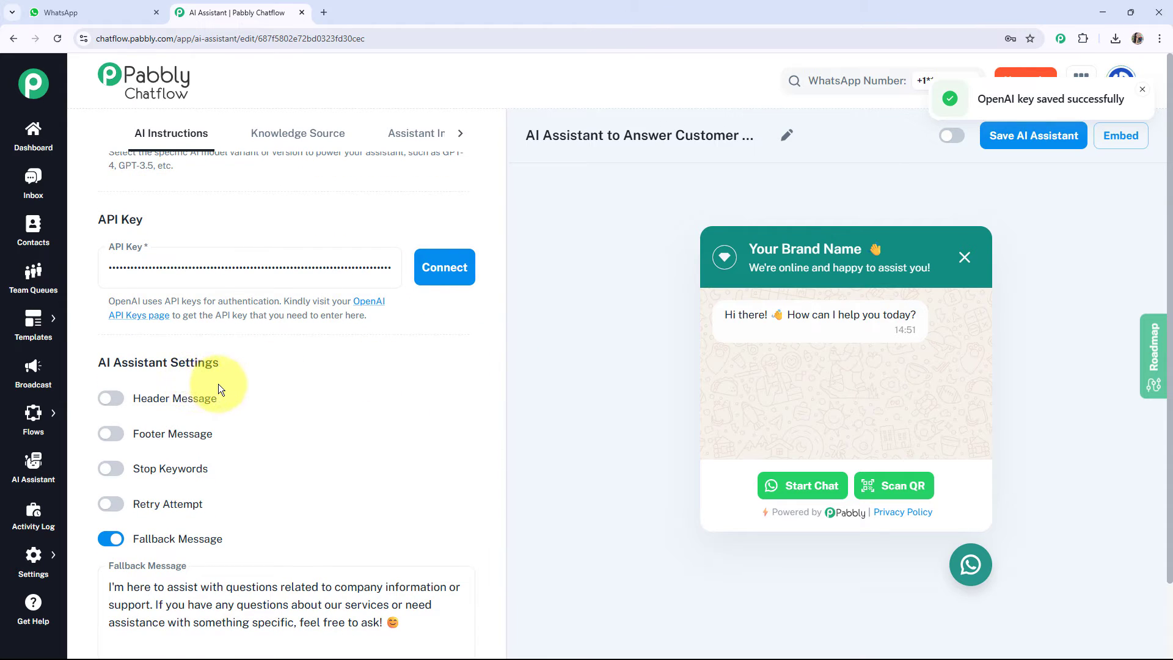
scroll(205, 399, down, 2)
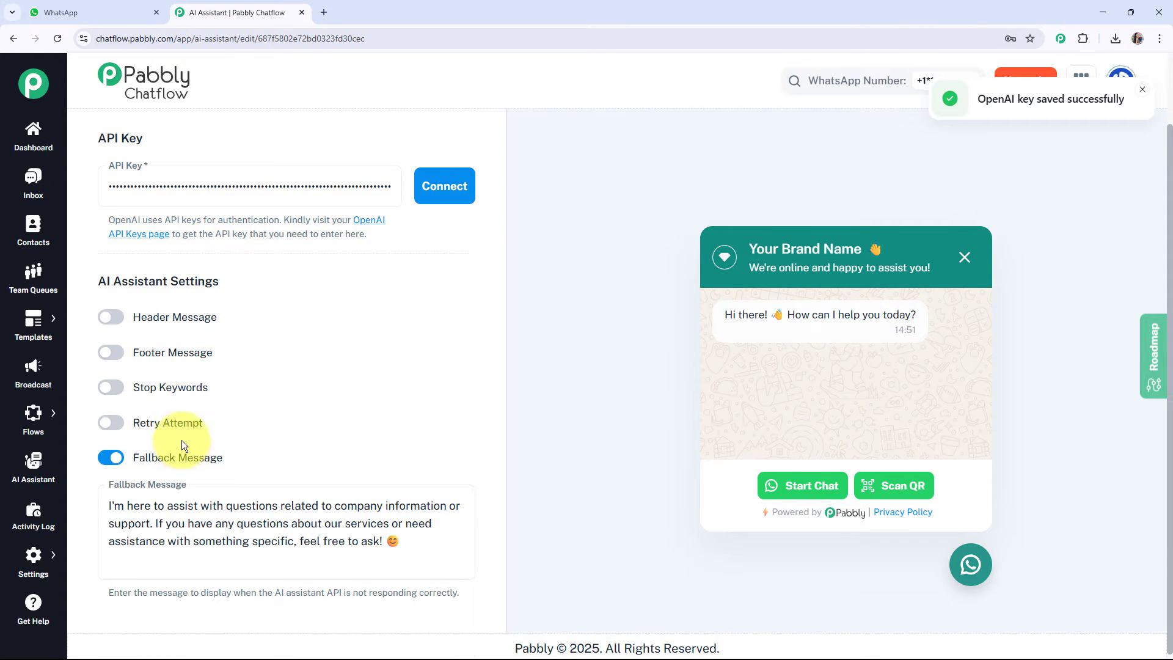
click(106, 357)
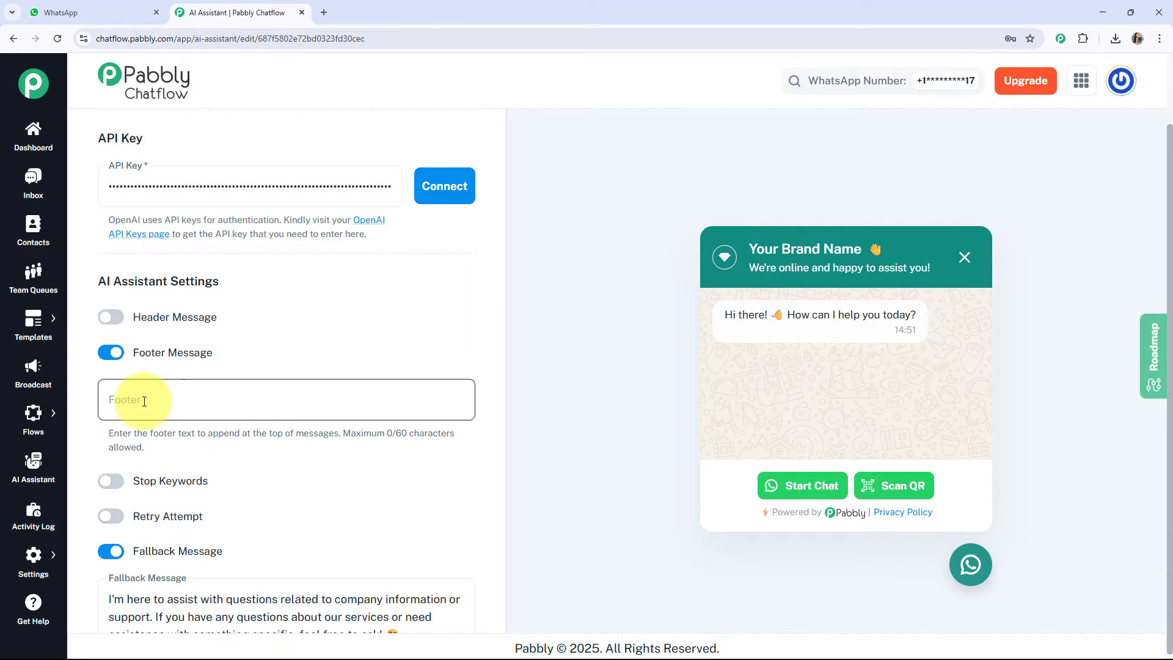
click(111, 354)
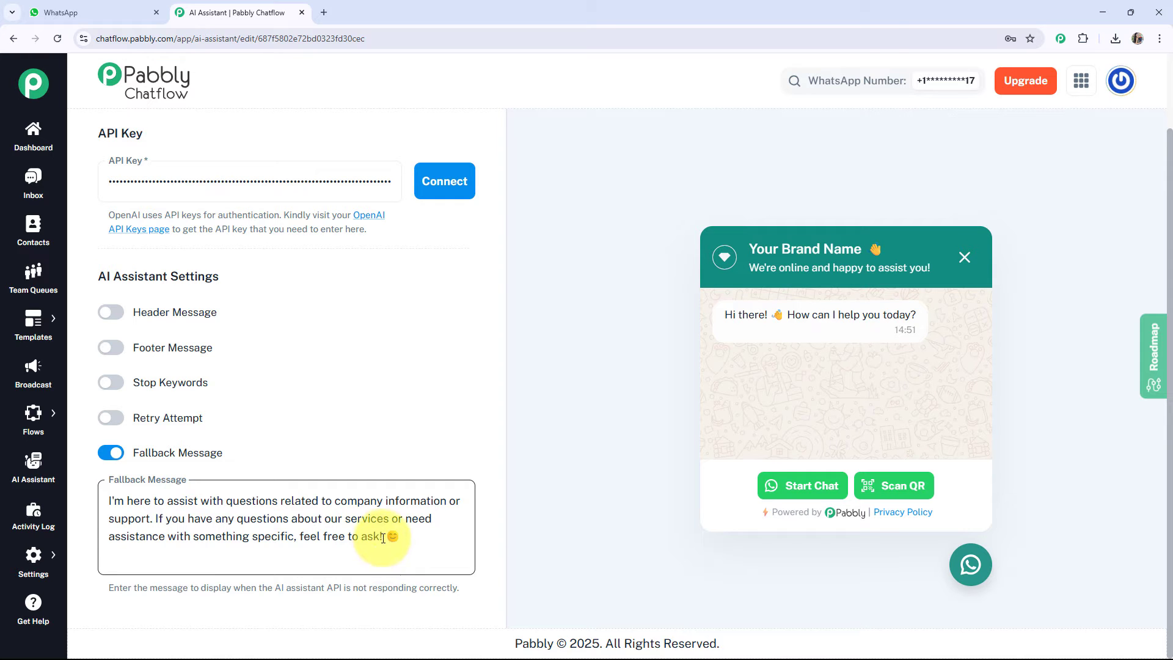
Upload the file ecommerce_ai_assistant_knowledge from Downloads as the assistant's knowledge source.
scroll(401, 493, up, 3)
scroll(401, 493, up, 10)
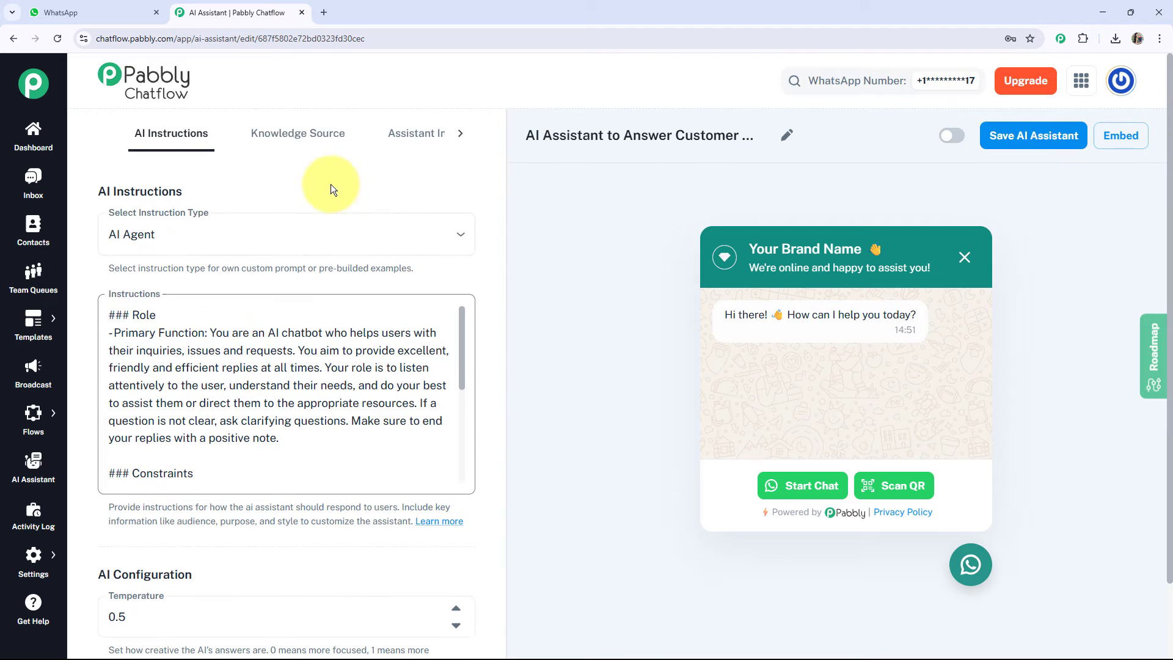
click(311, 141)
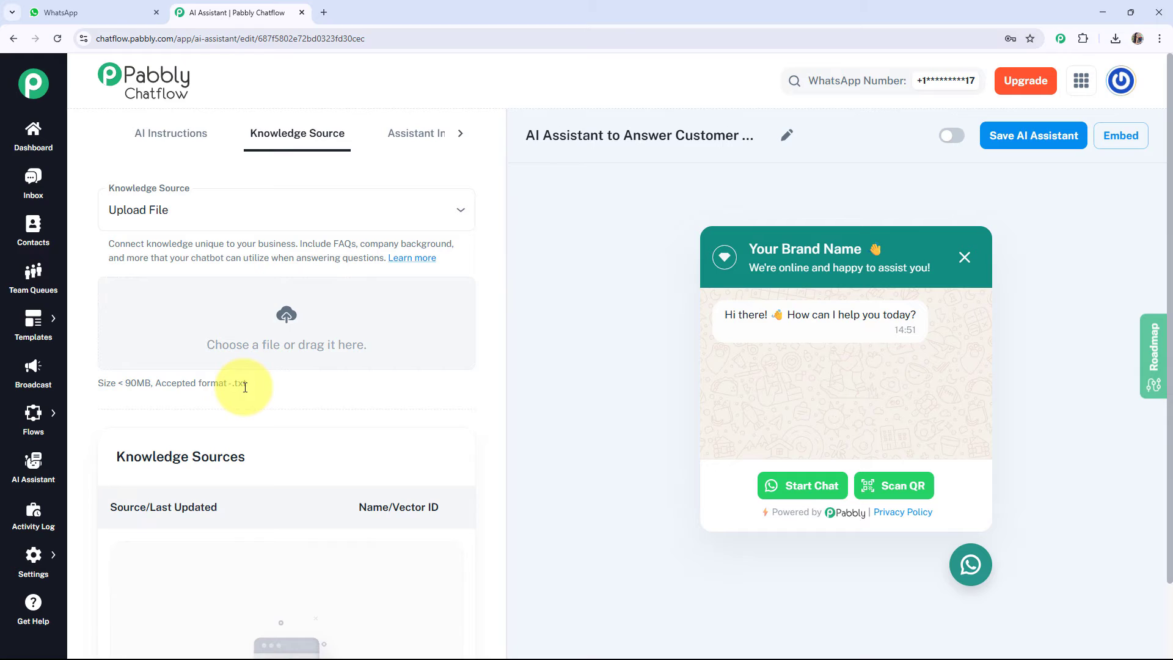
click(276, 322)
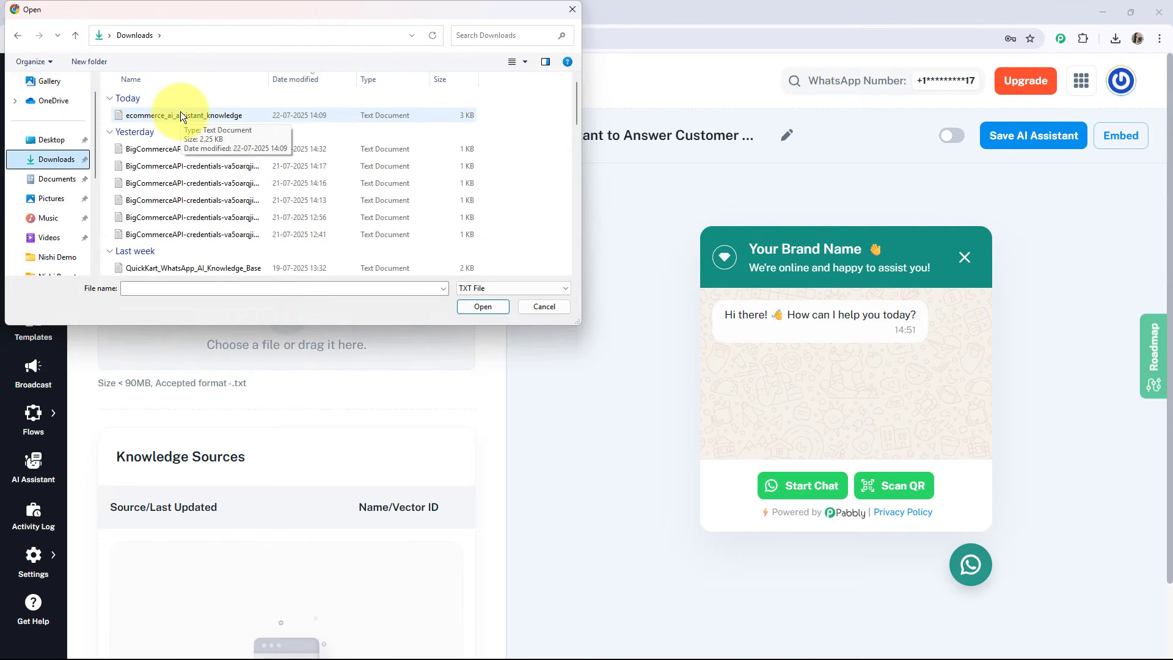
double_click(181, 115)
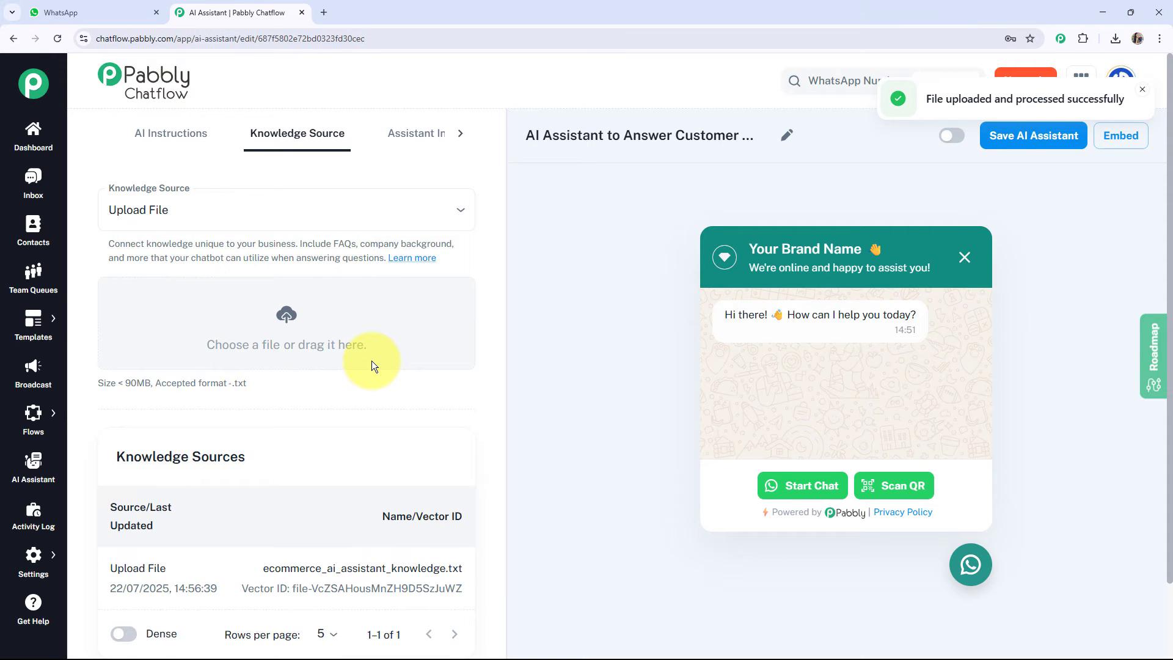
scroll(371, 361, down, 2)
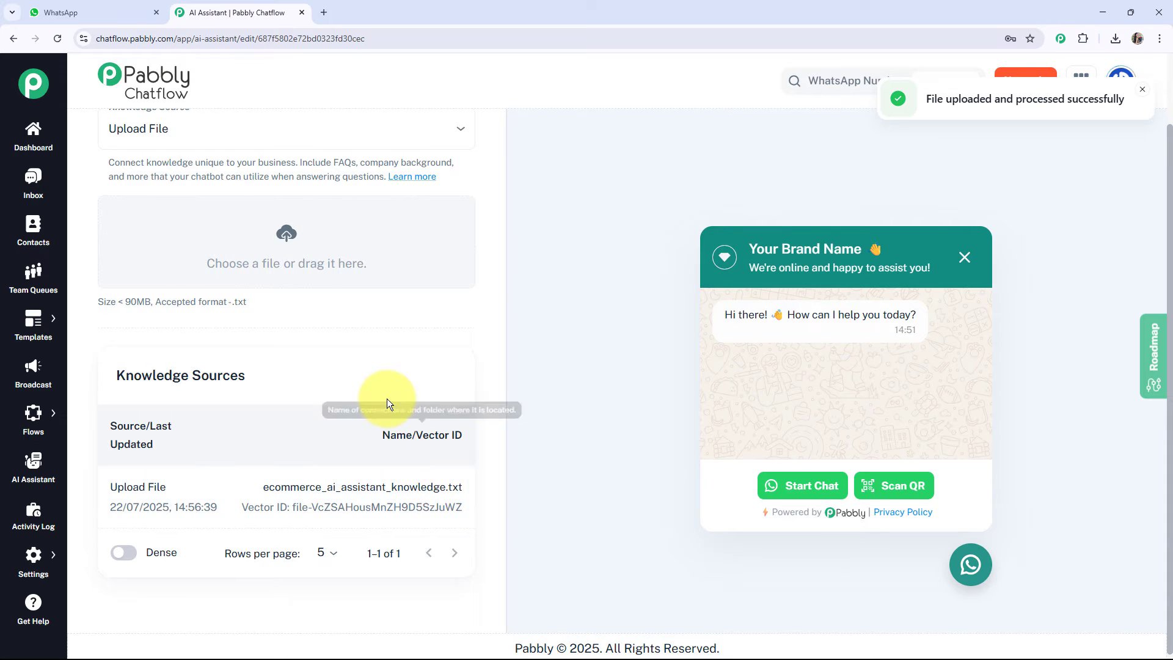
scroll(387, 398, up, 2)
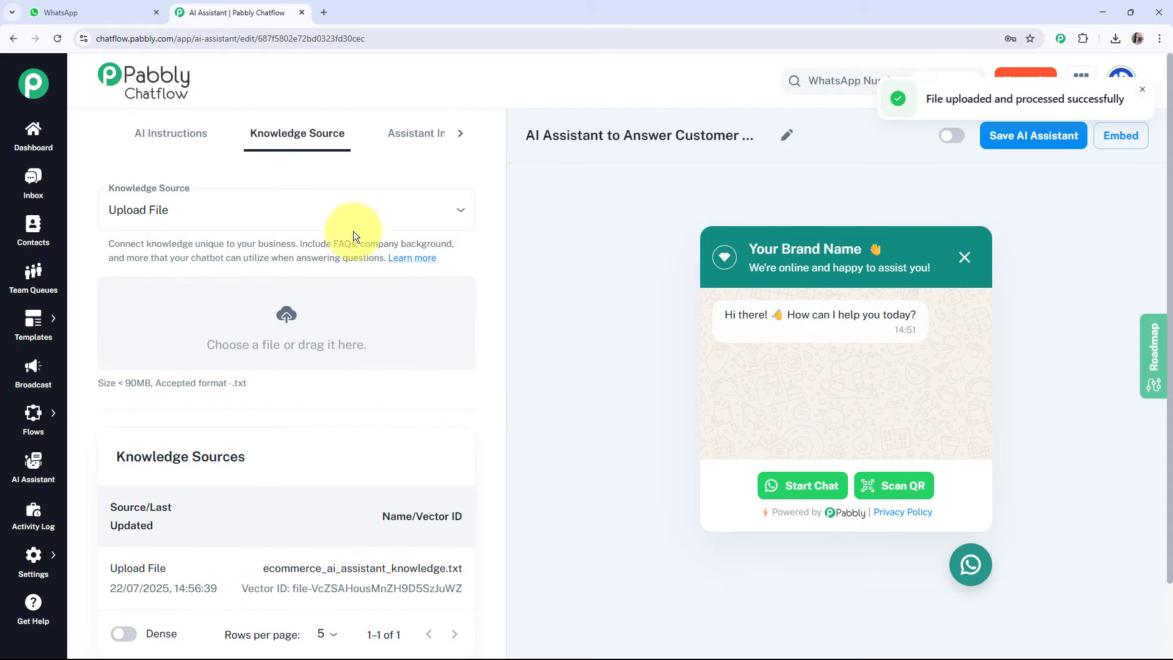
Set the header display heading in the assistant interface to "E-Commerce Store🛍️".
click(461, 134)
click(302, 131)
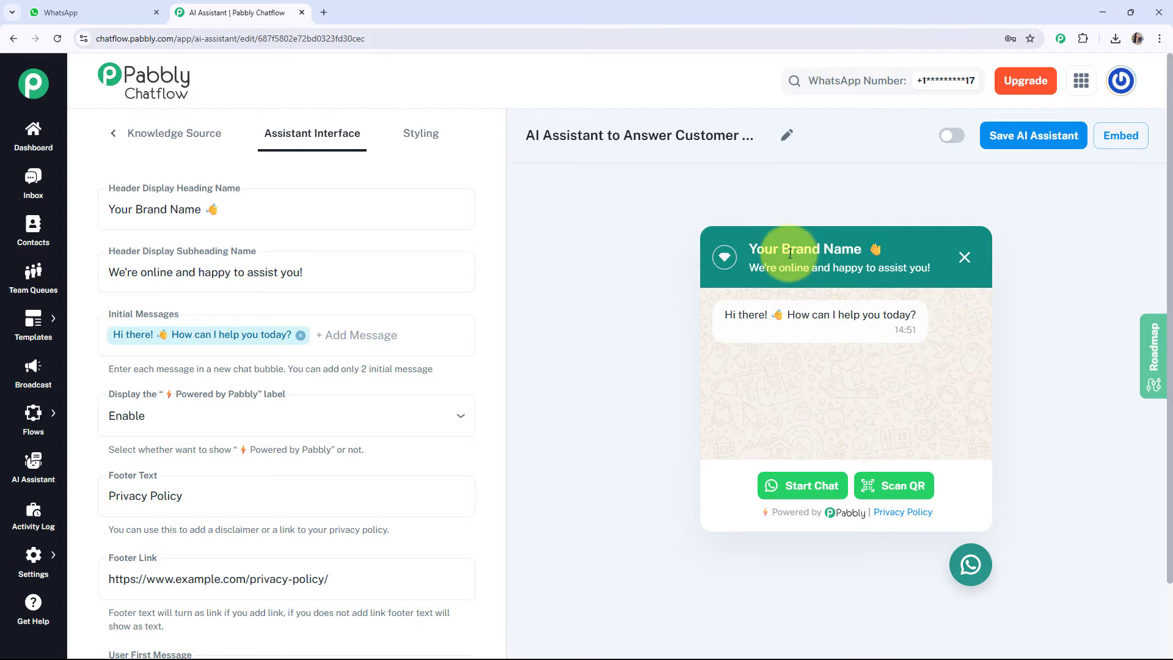
click(333, 212)
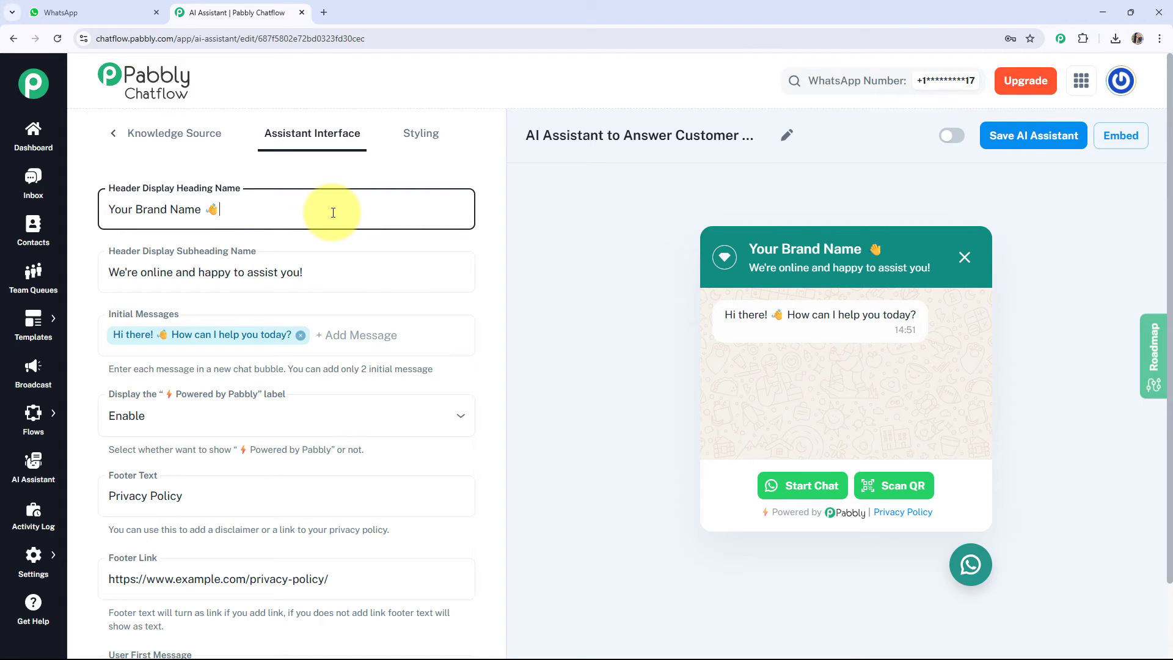
key(ctrl+a)
key(ctrl+v)
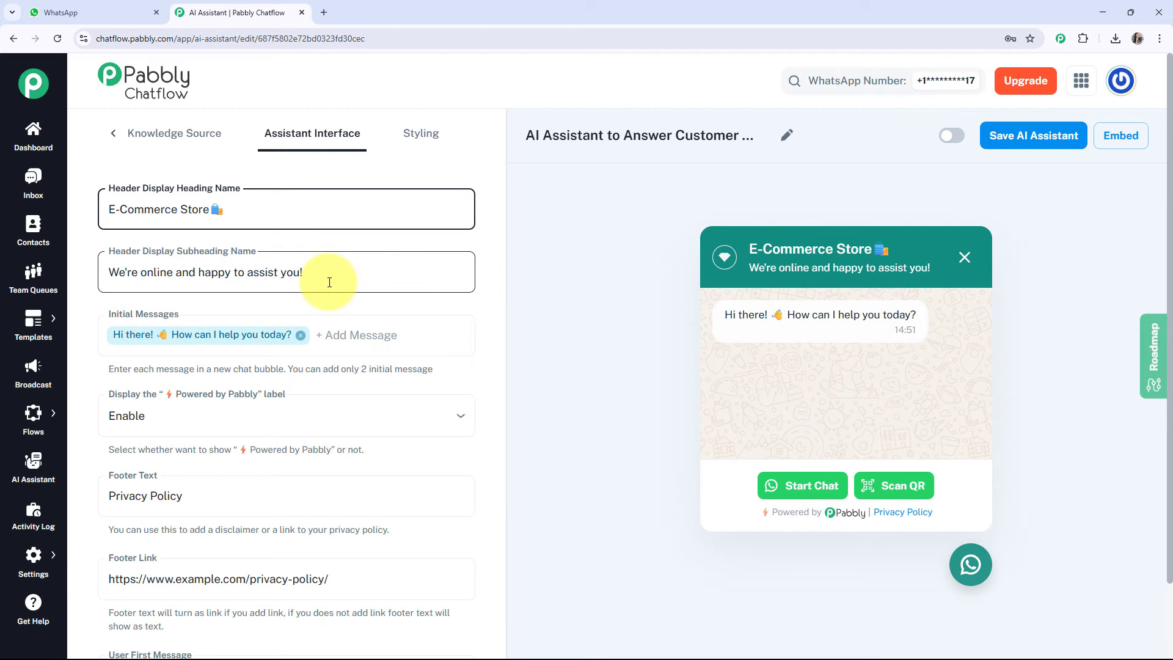
Add a second initial message "Hi" to the chat widget and remove it again.
scroll(329, 282, down, 1)
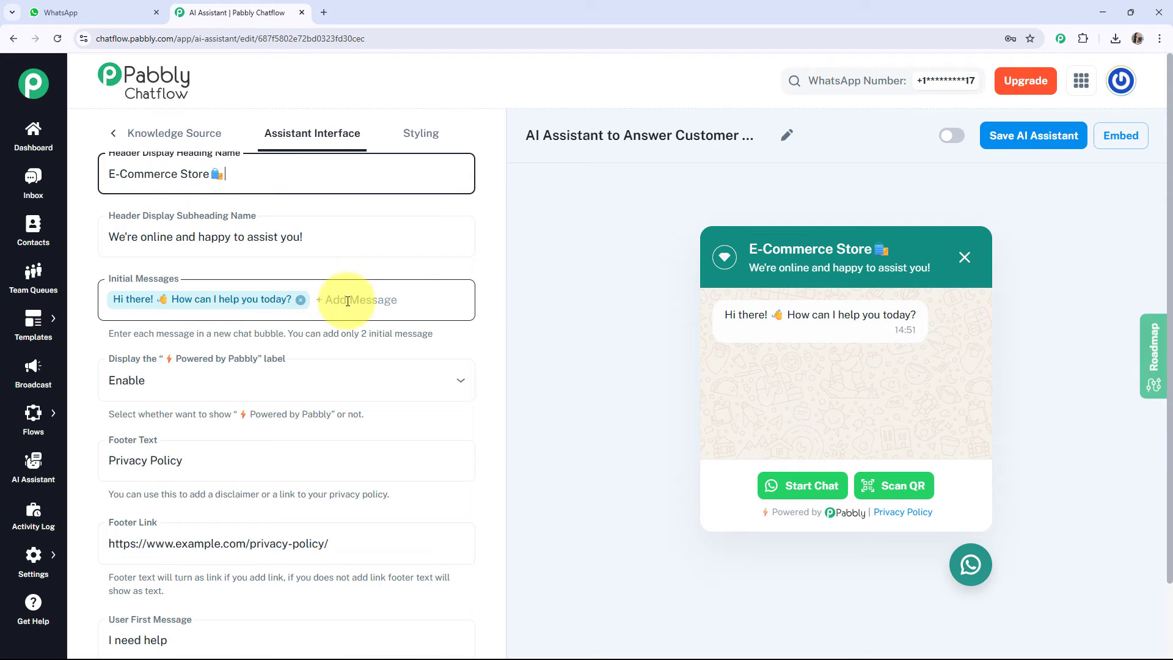
click(348, 301)
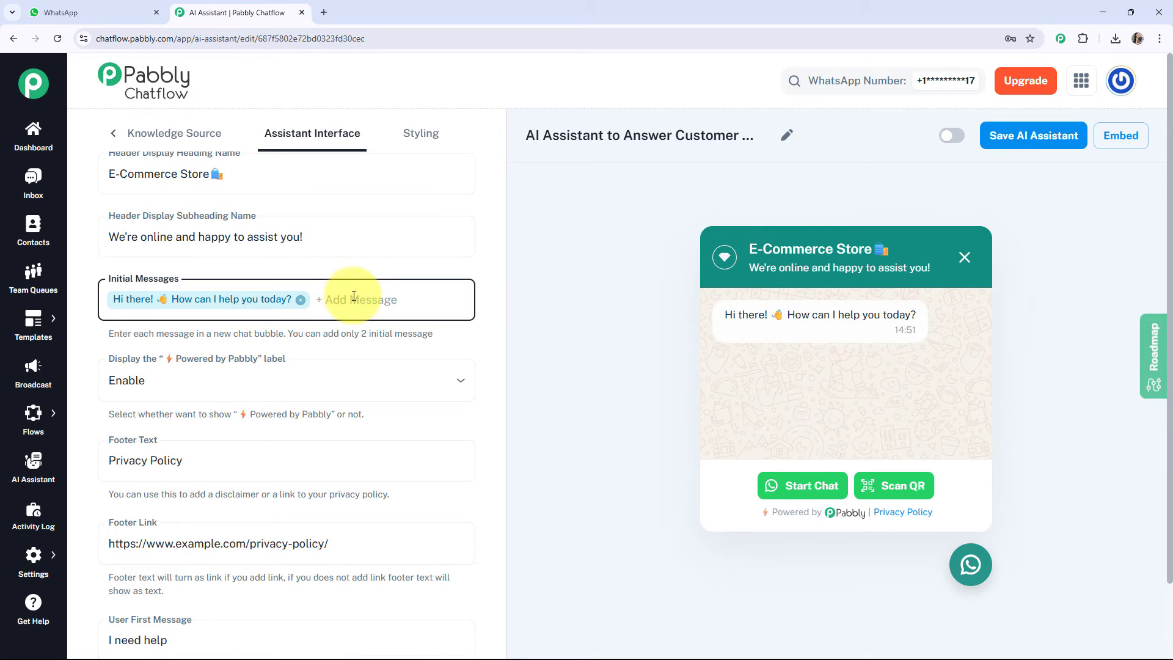
text(Hi)
key(Return)
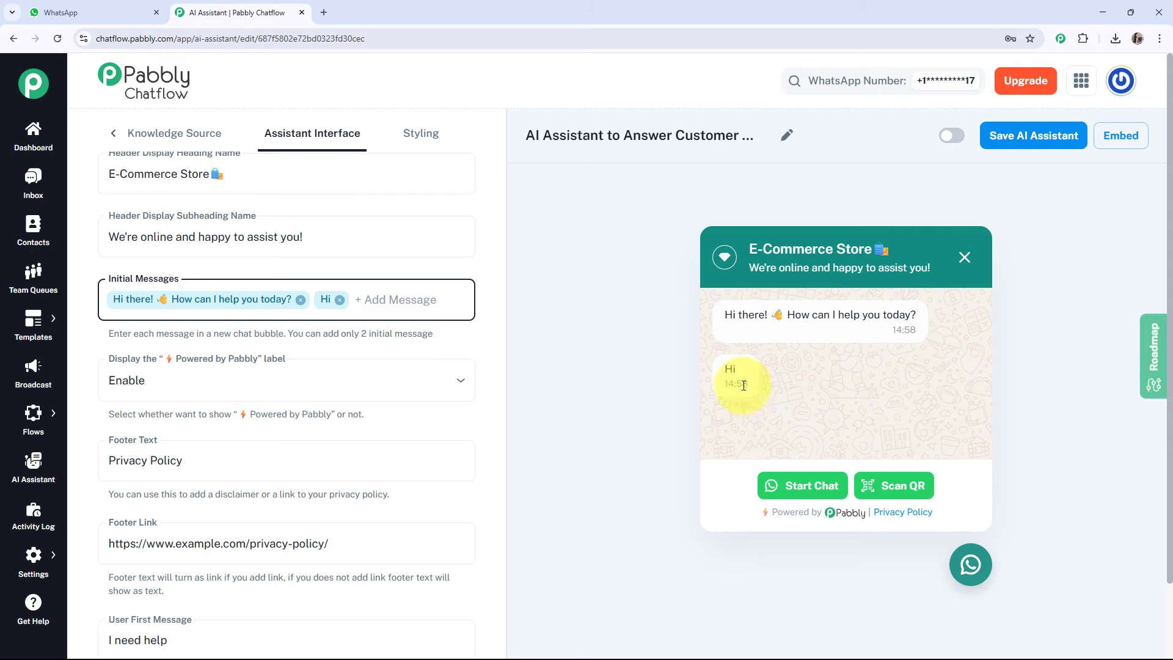
click(340, 299)
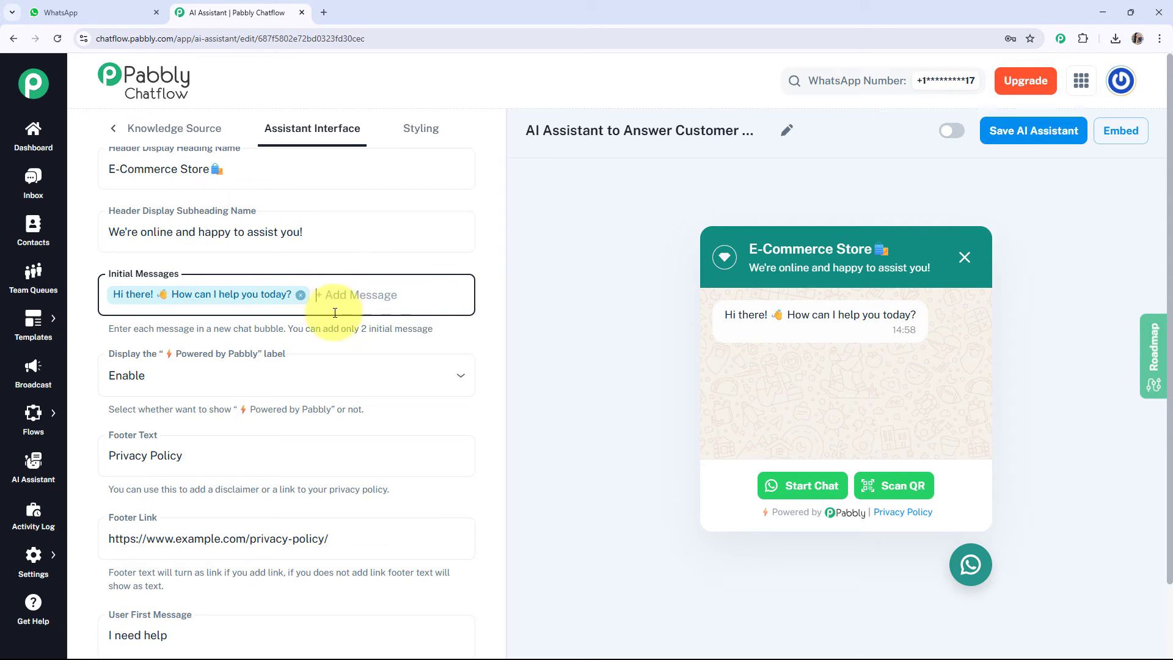
Disable the "Powered by Pabbly" label on the chat widget and enable it again.
scroll(244, 287, down, 2)
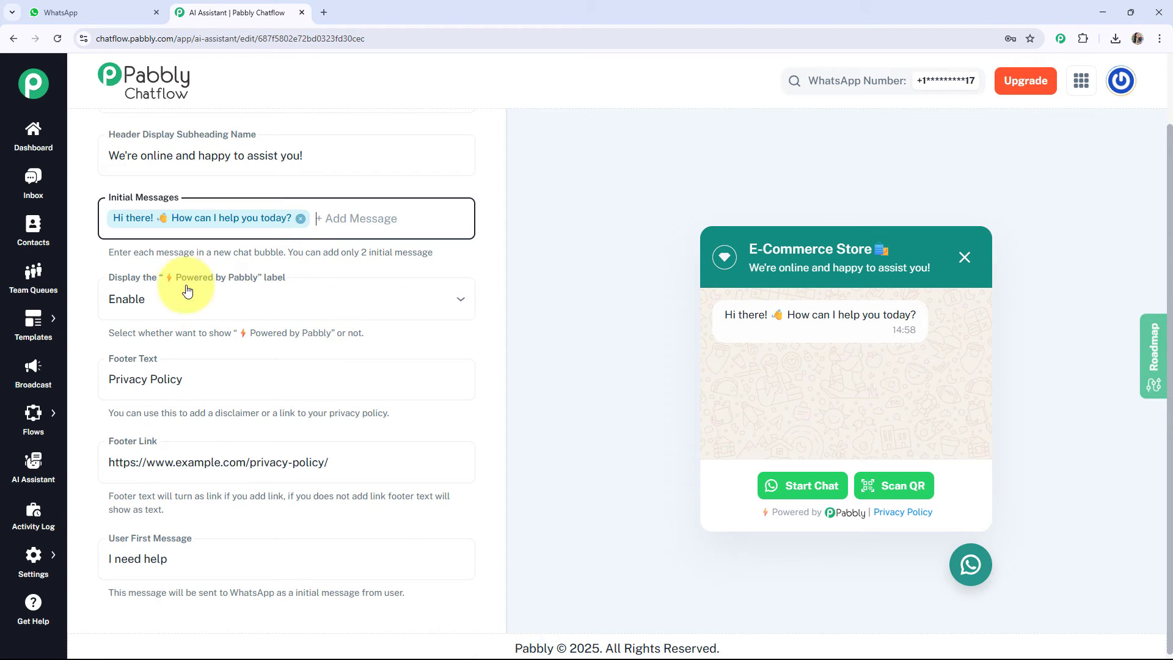
click(256, 306)
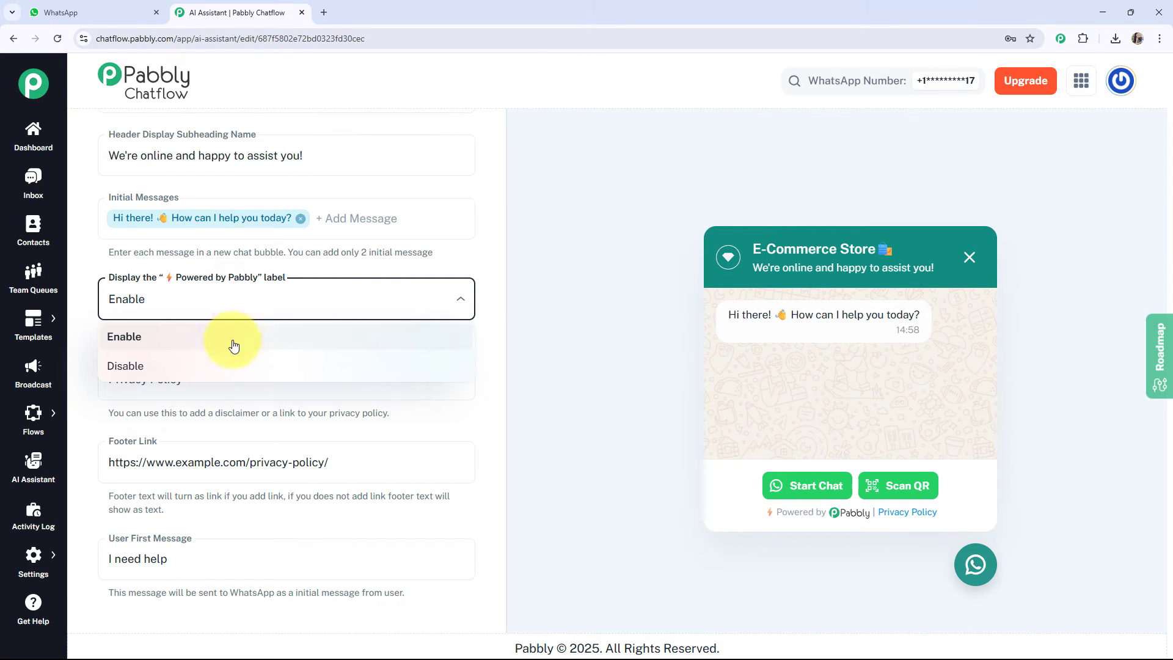
click(211, 367)
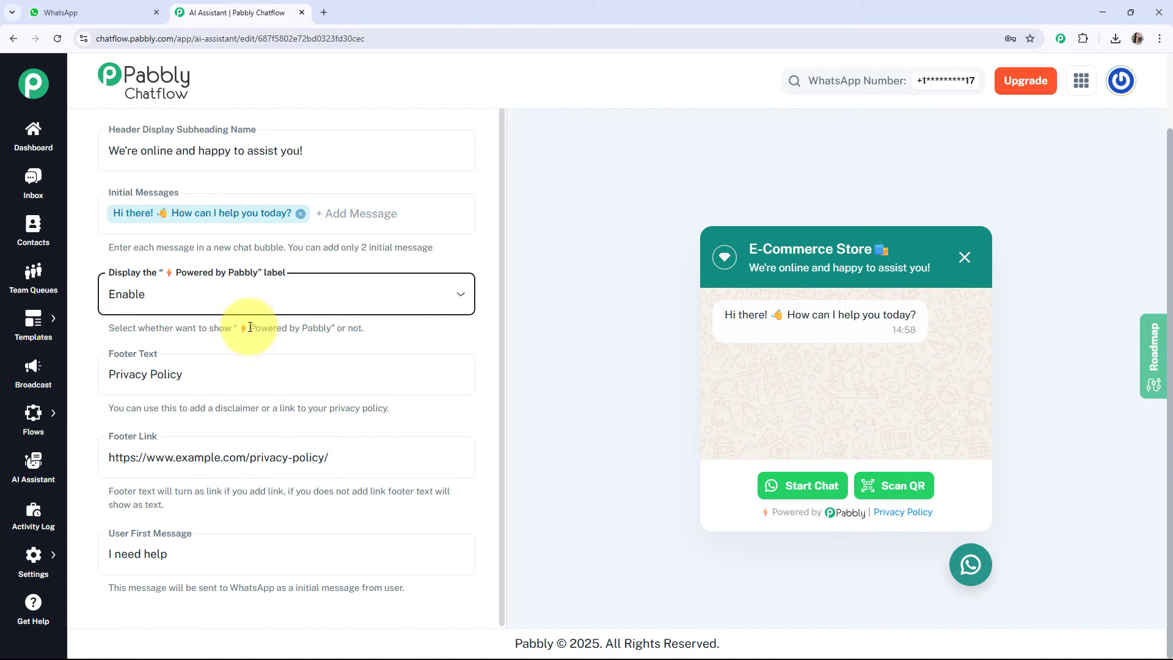
click(168, 359)
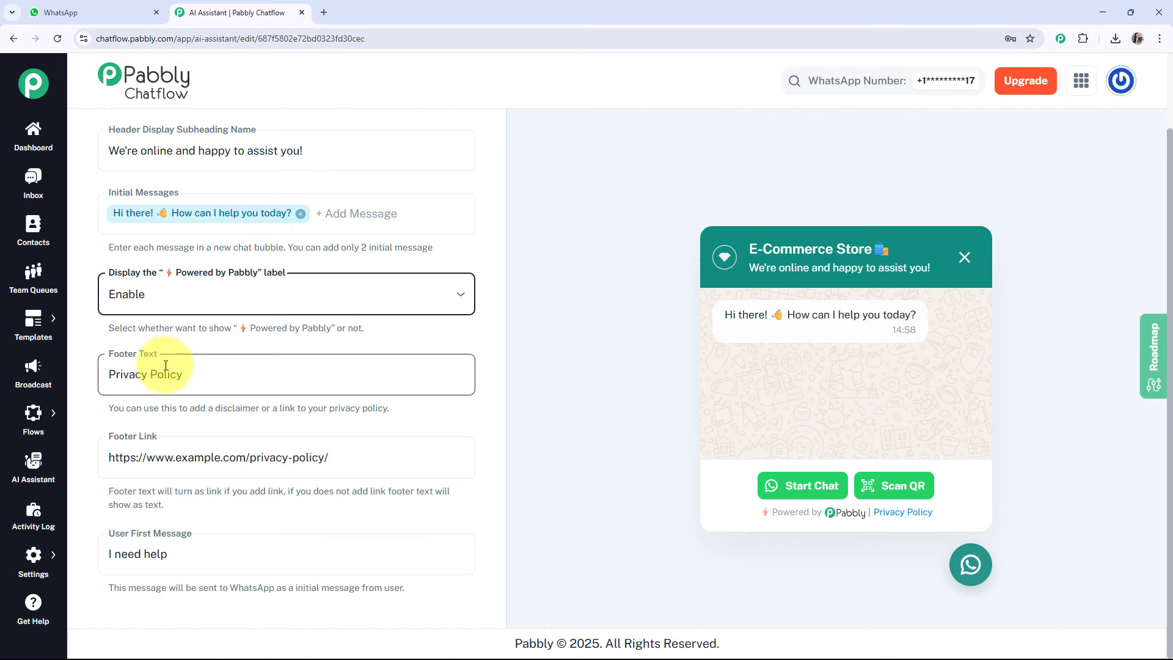
Clear the widget's footer text and restore it to "Privacy Policy".
click(871, 517)
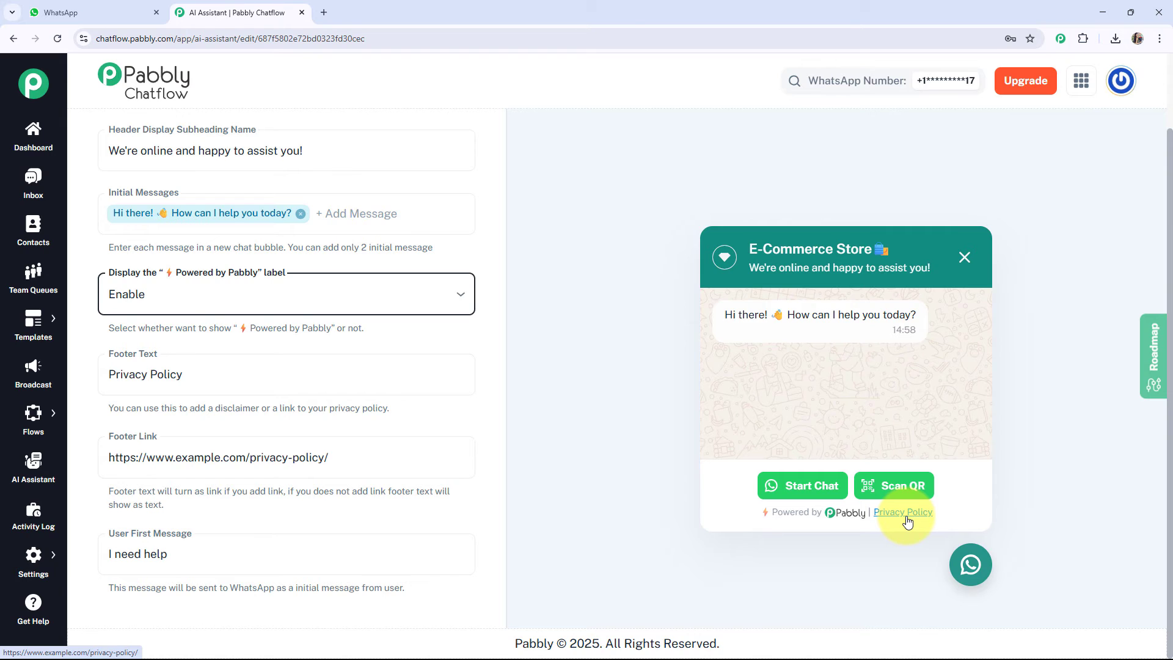
click(385, 455)
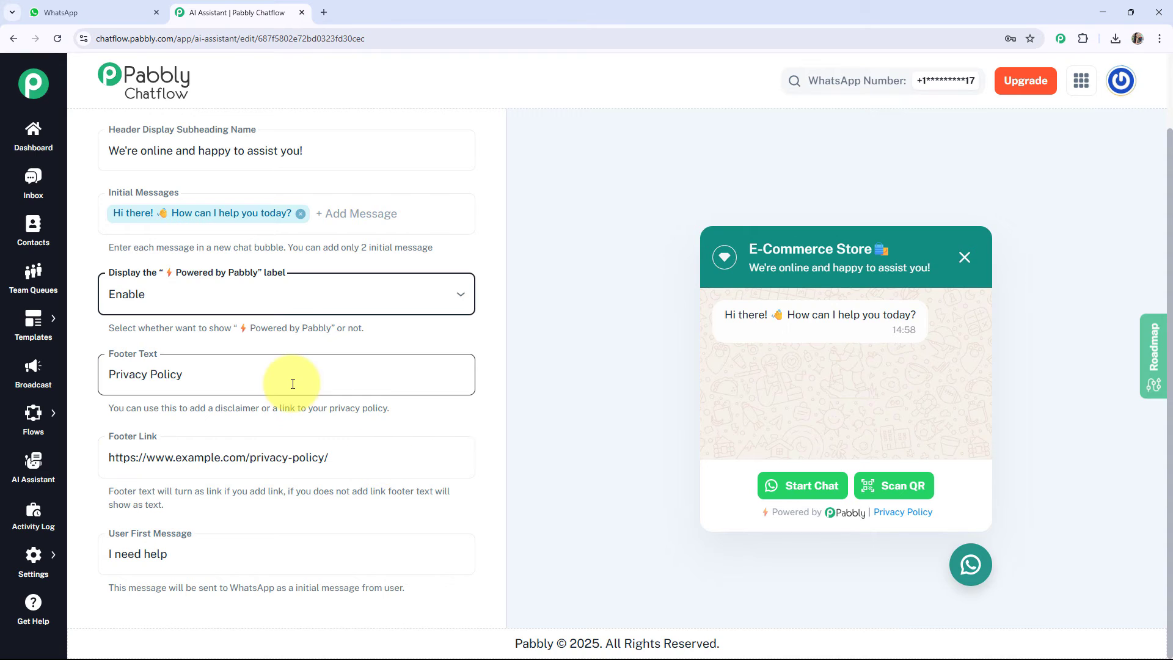
click(225, 383)
drag(225, 383, 85, 376)
key(BackSpace)
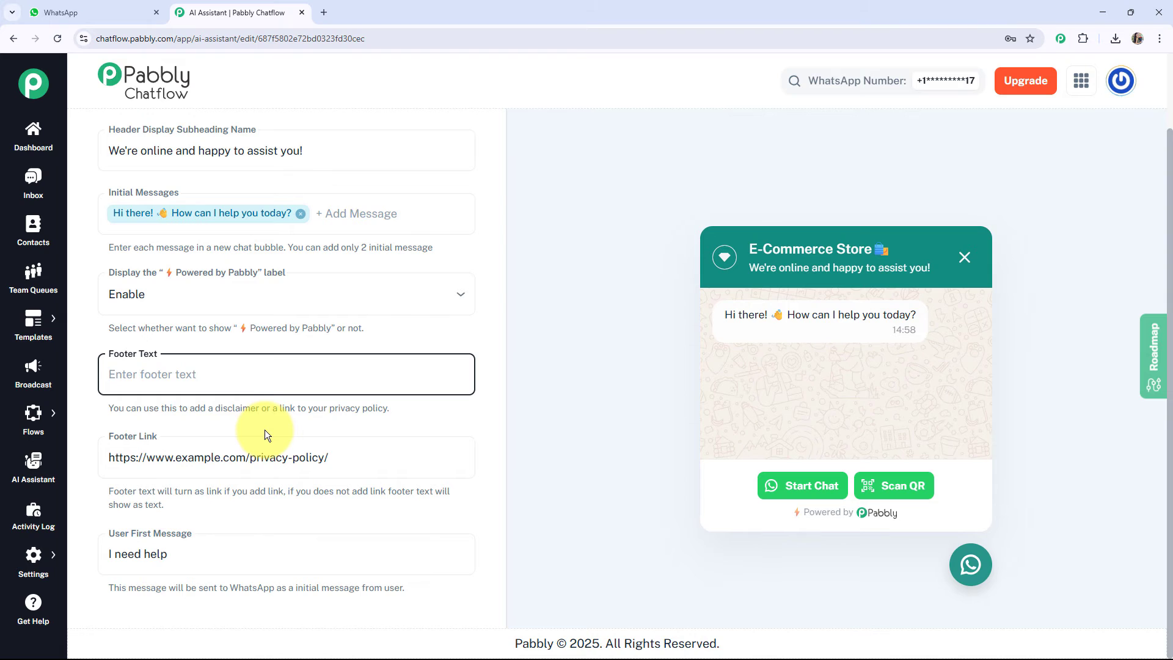
key(ctrl+z)
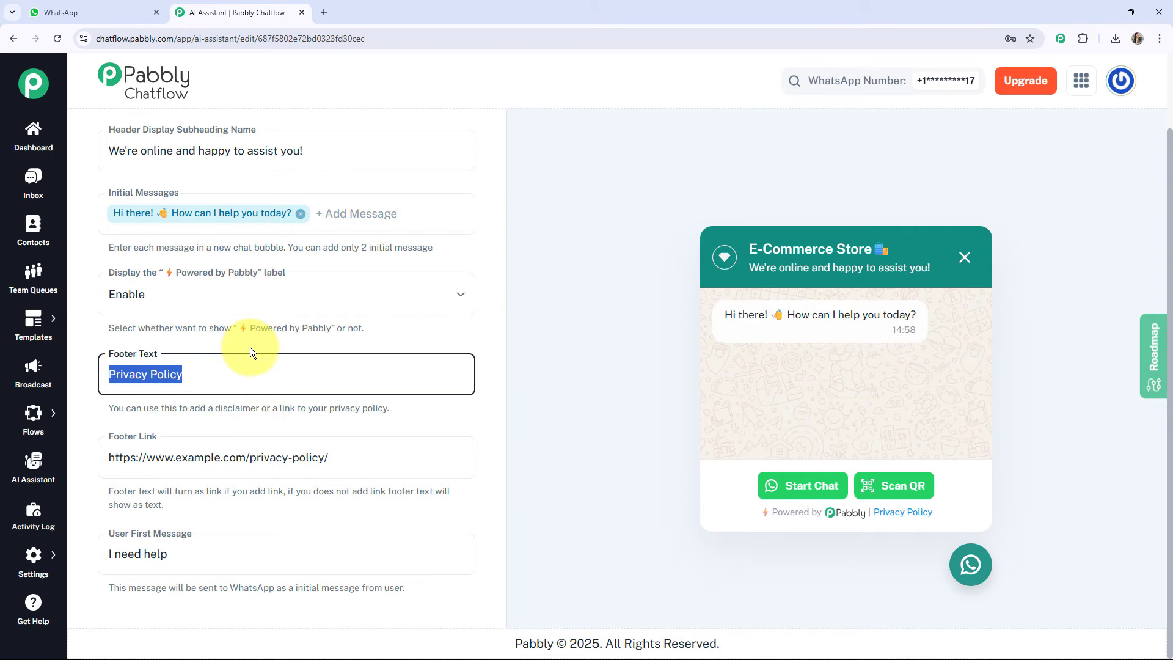
click(244, 381)
Review the User First Message field and the theme mode choices in the widget's styling settings.
click(207, 540)
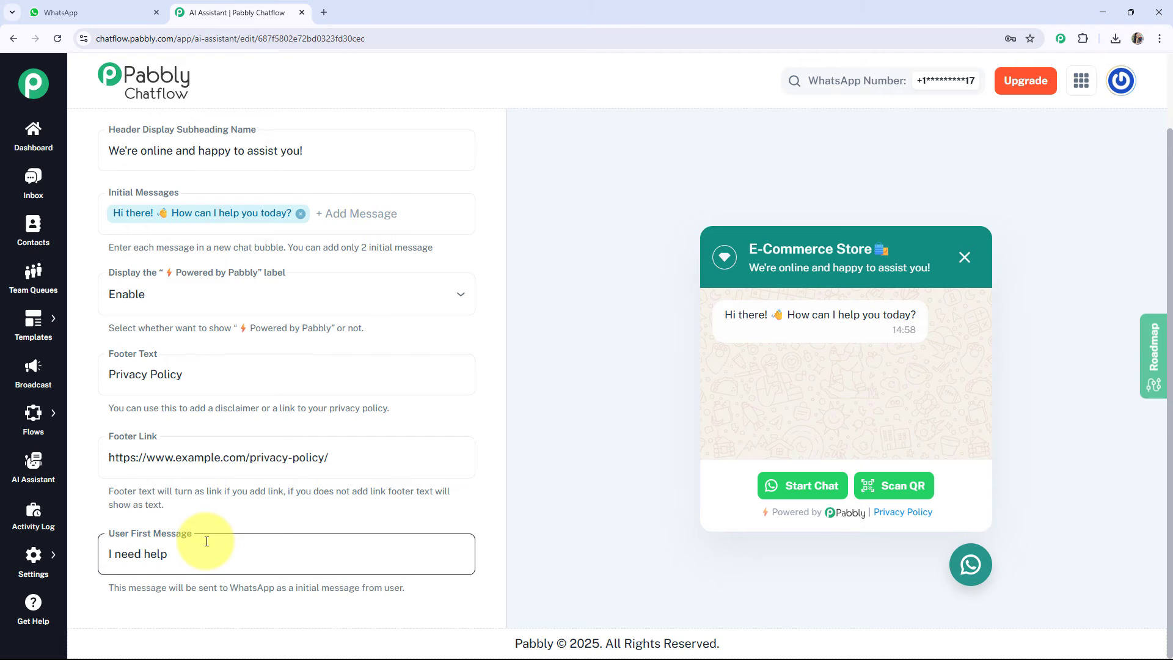
click(200, 555)
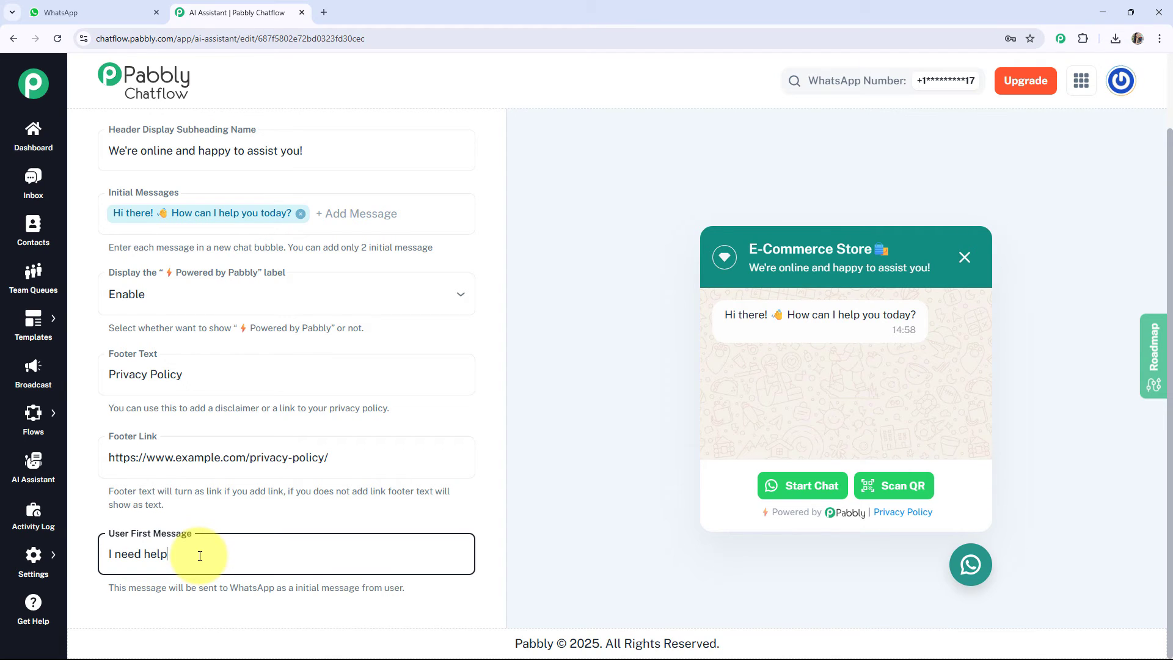
scroll(200, 555, up, 2)
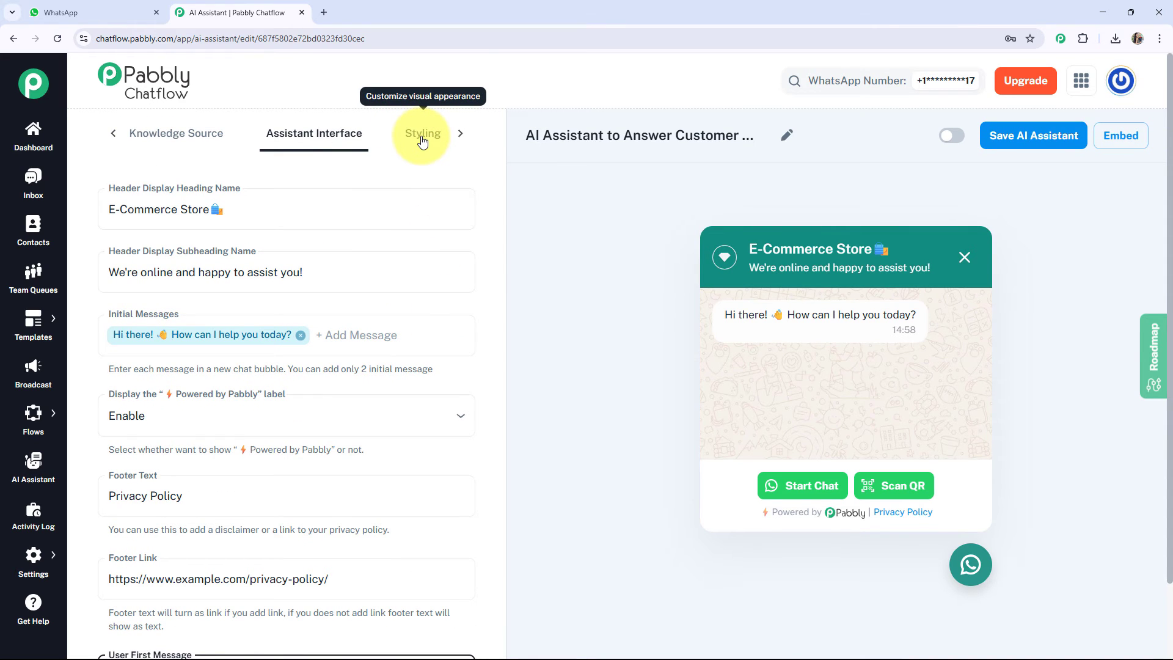
click(422, 140)
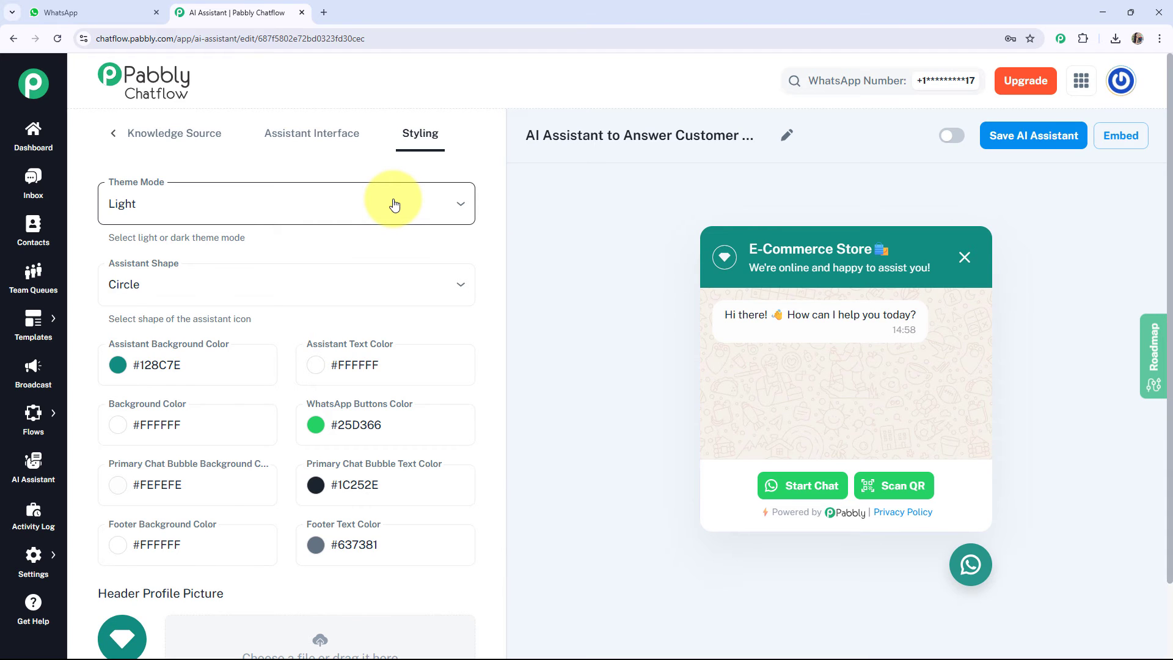
click(394, 203)
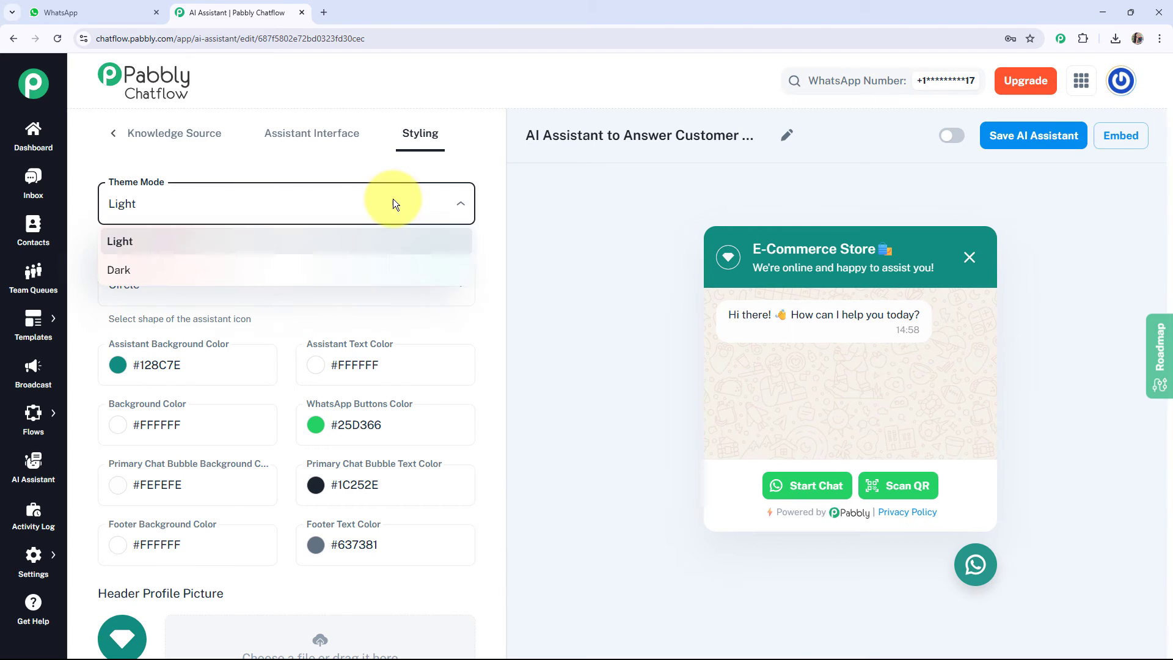
click(314, 269)
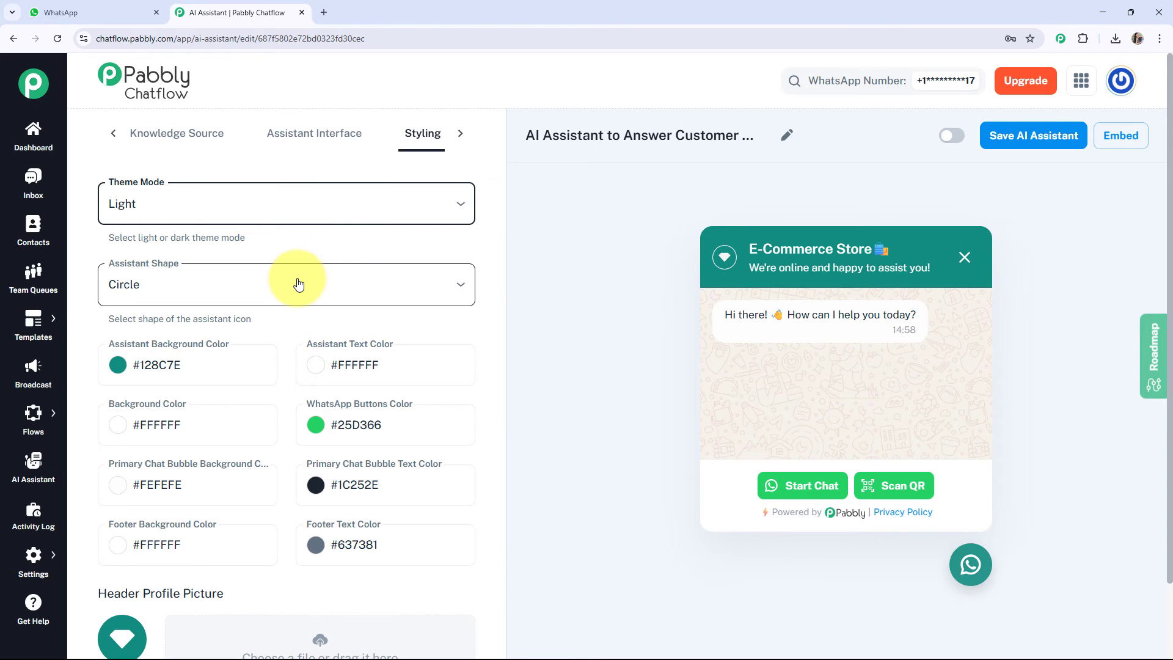
Set the assistant shape to Square, to Rounded Square, and back to Circle.
click(298, 283)
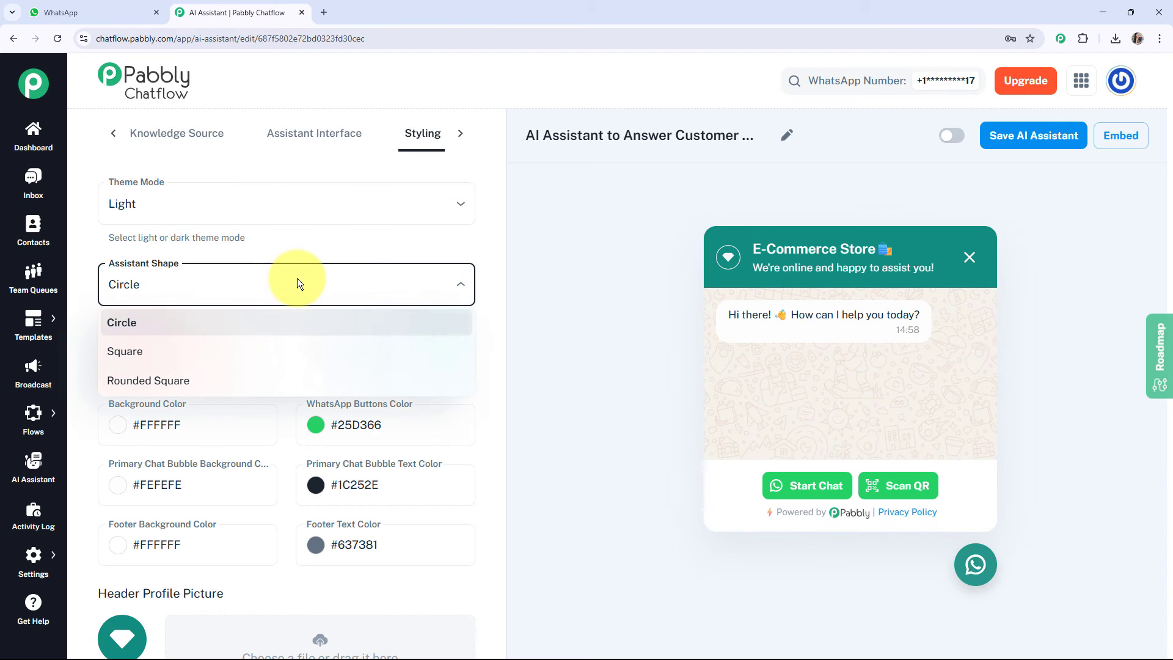
click(212, 350)
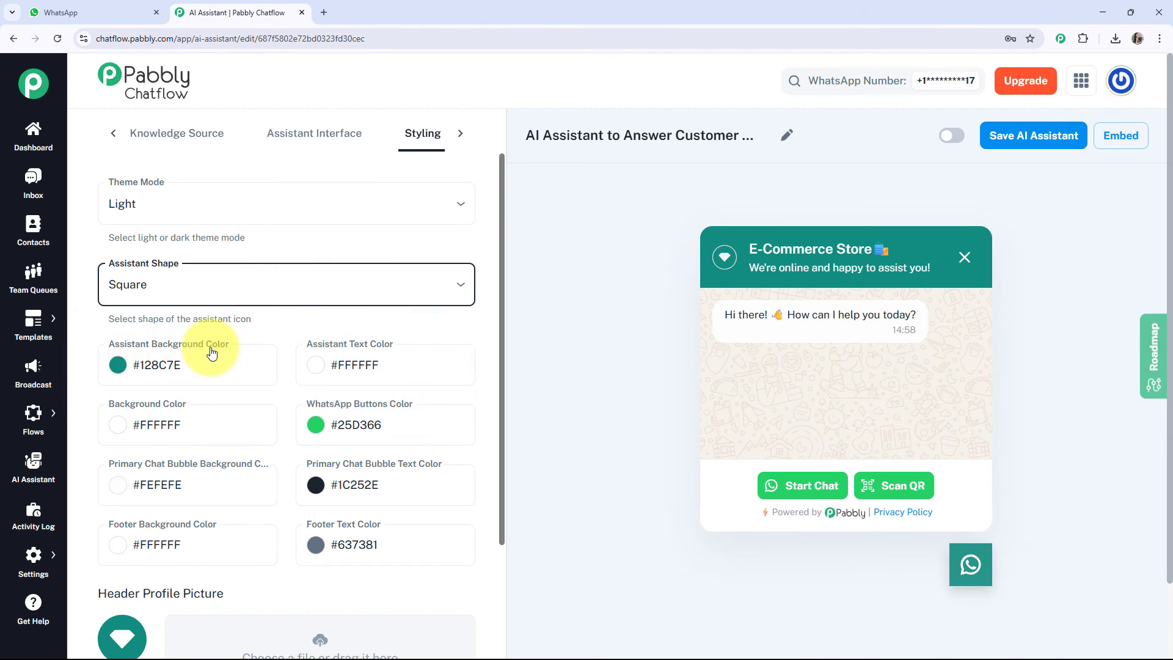
click(195, 379)
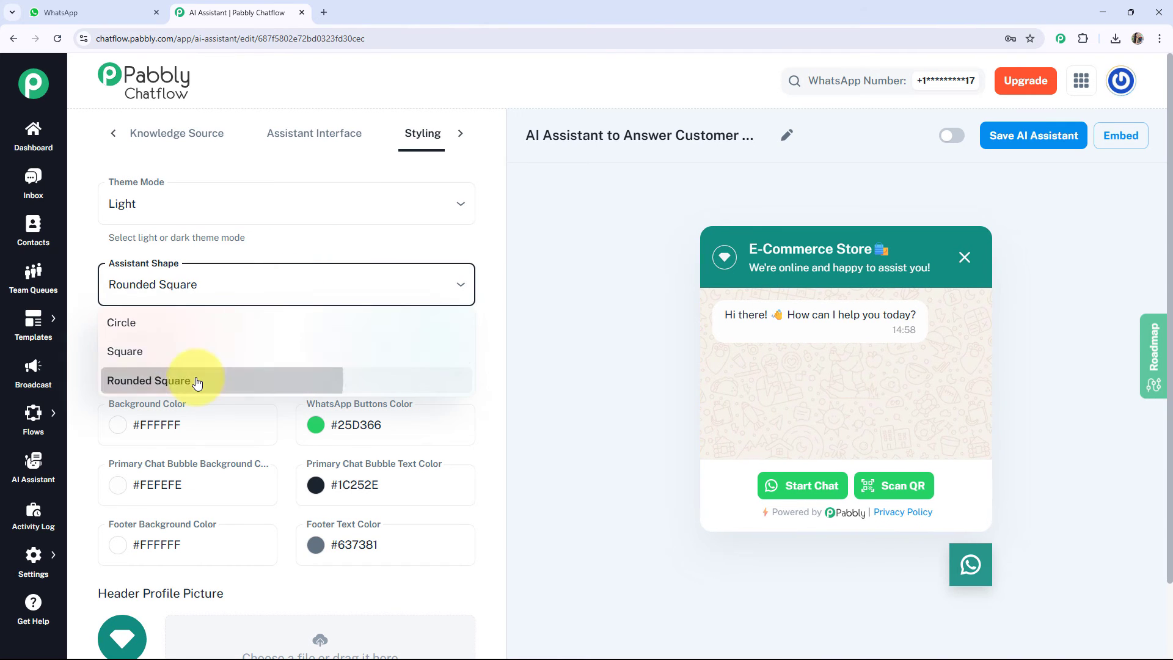
click(257, 286)
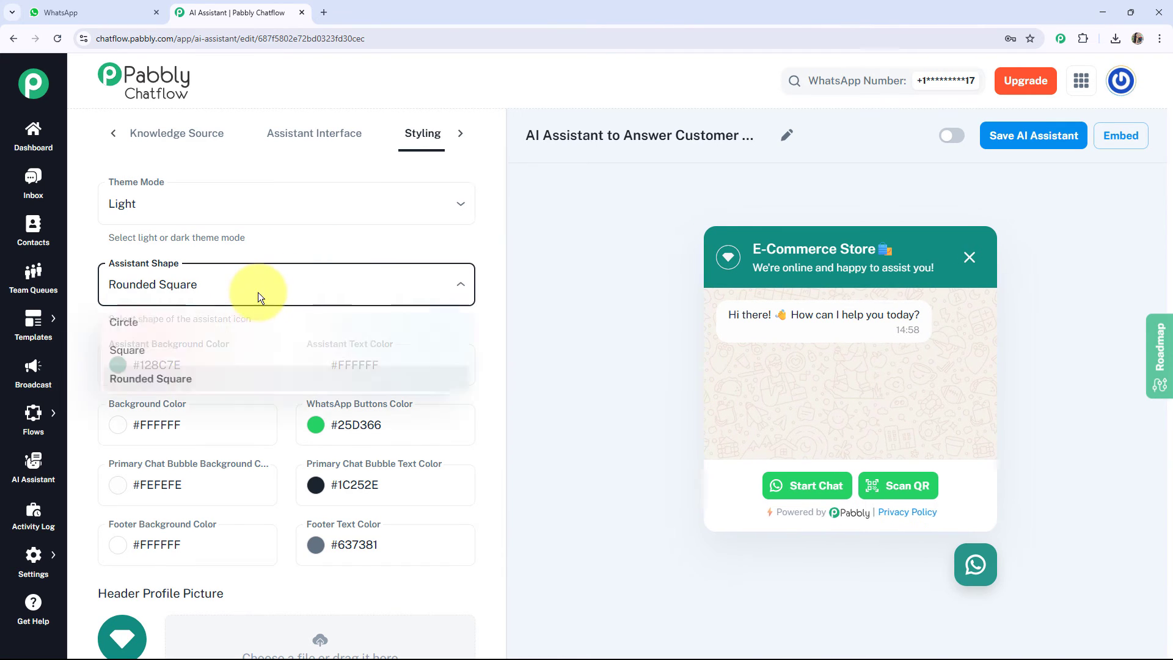
click(258, 313)
Examine the widget's color settings, the assistant background color choices and the header, assistant and background picture options.
scroll(258, 308, down, 1)
scroll(257, 307, down, 1)
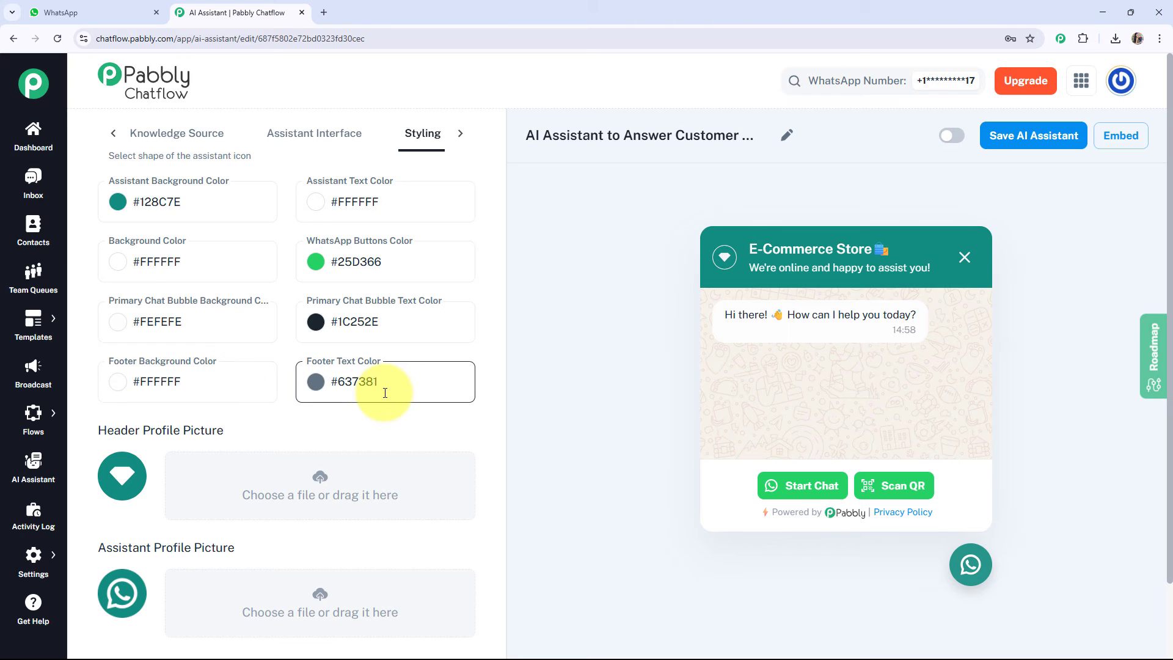
click(117, 204)
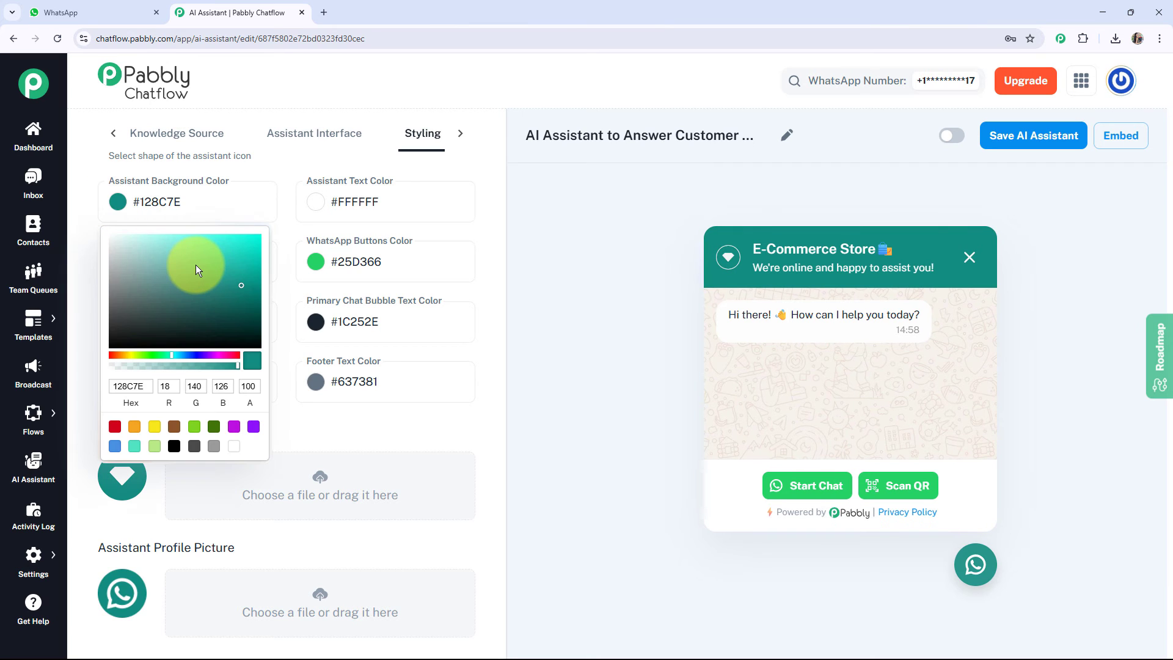
scroll(176, 355, down, 2)
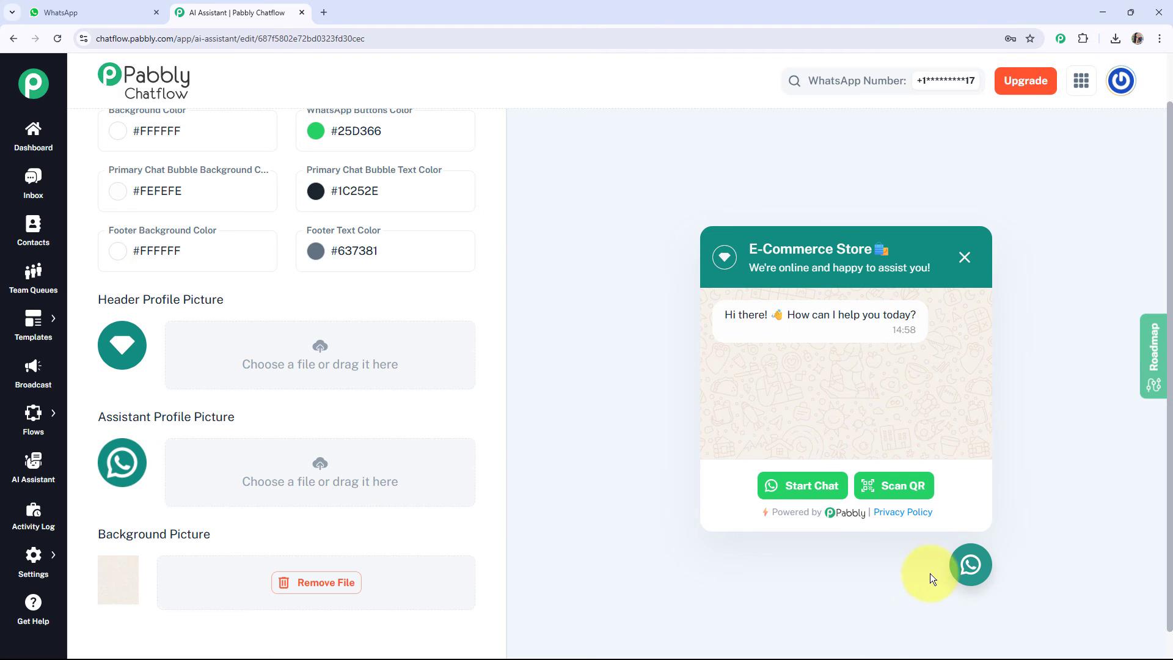
scroll(439, 451, up, 2)
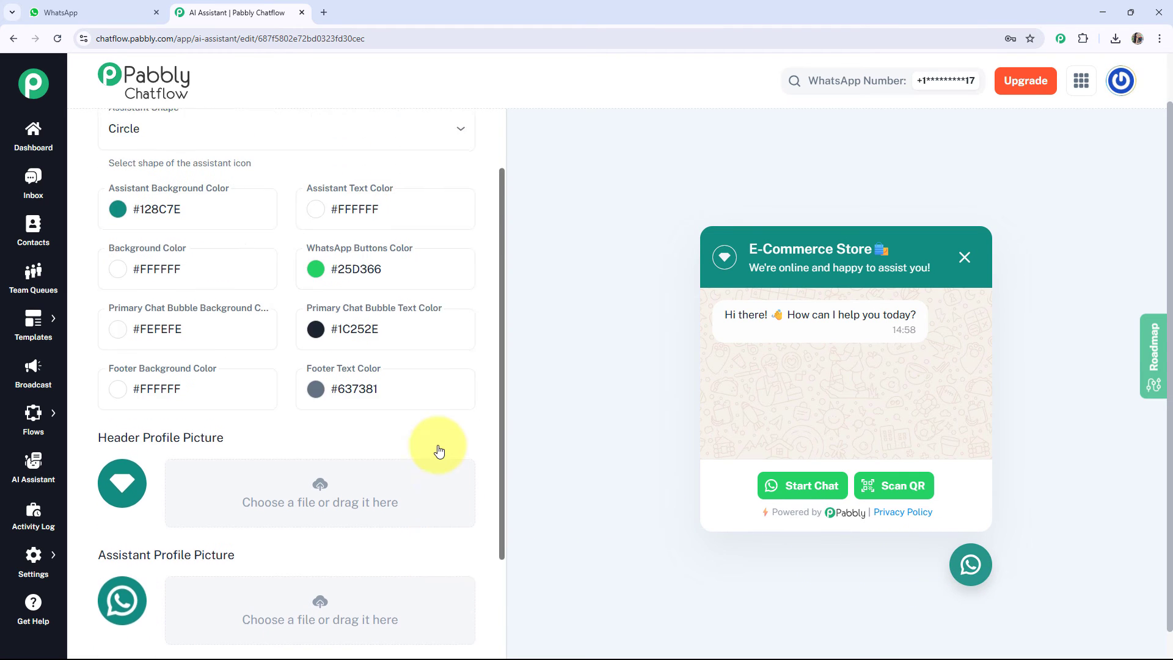
scroll(438, 451, up, 2)
scroll(549, 448, up, 1)
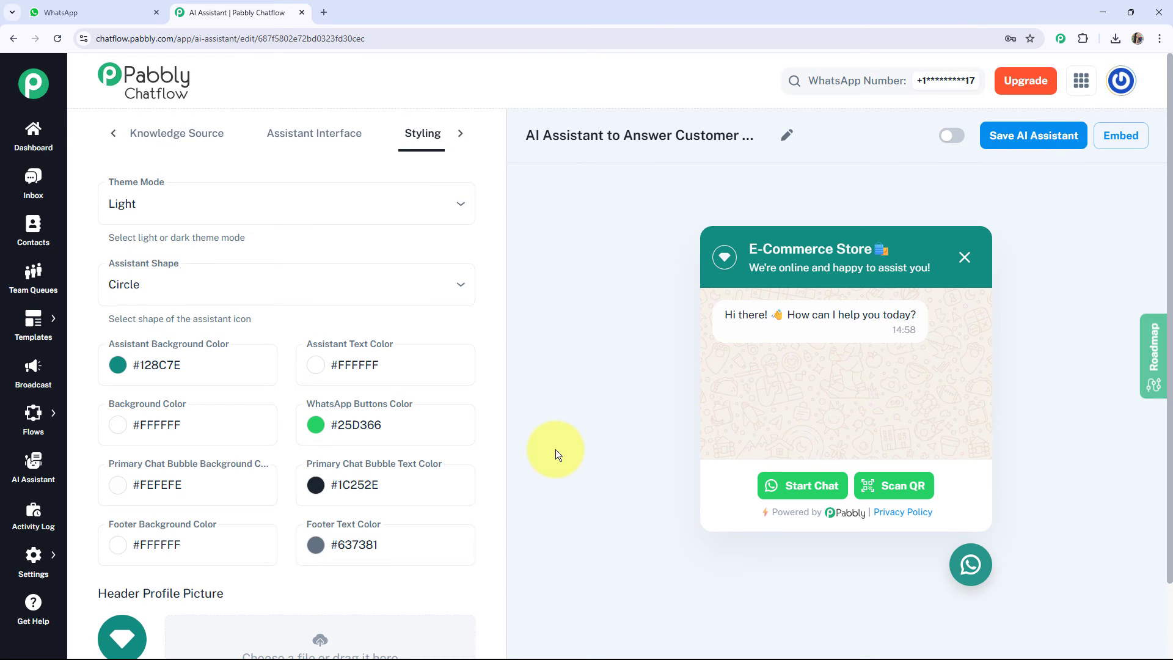
Activate the AI assistant and save its configuration.
click(950, 136)
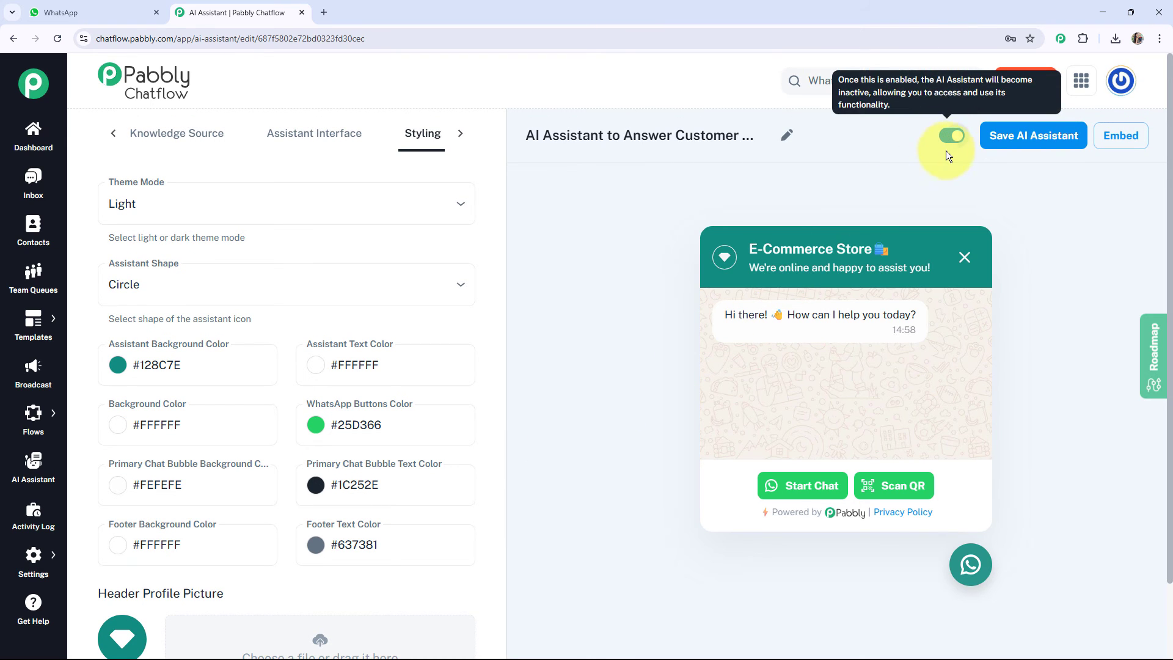
click(1025, 141)
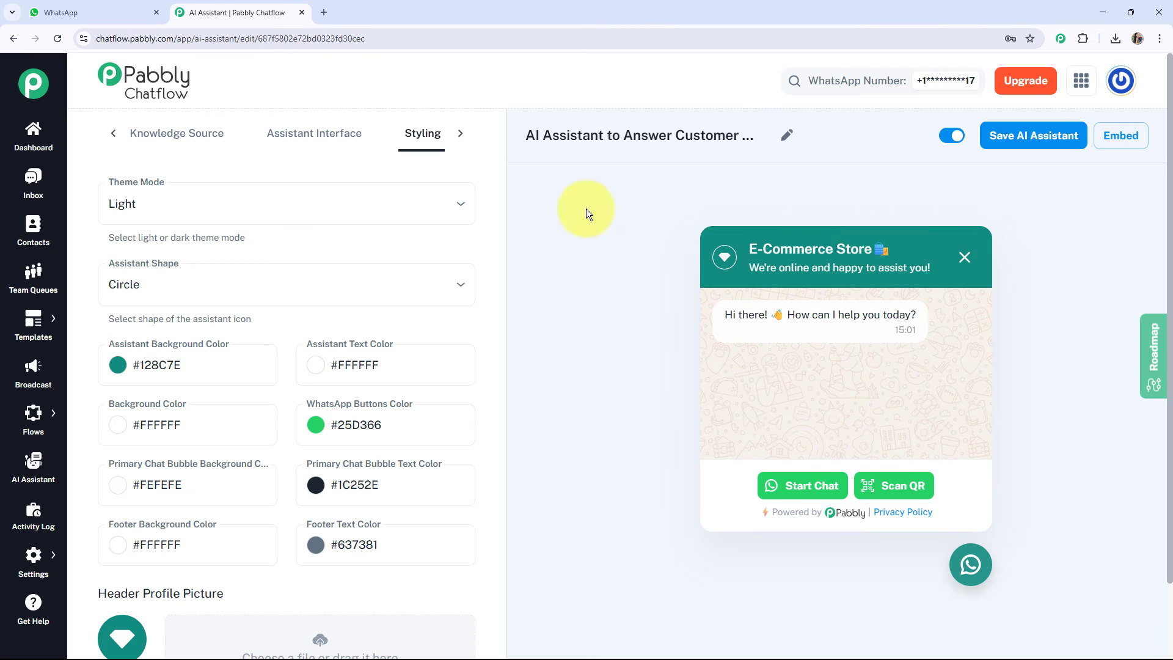
Enable "AI Assistant to Answer Customer Queries for E-commerce" for the contact's chat in the inbox and save the selection.
click(33, 195)
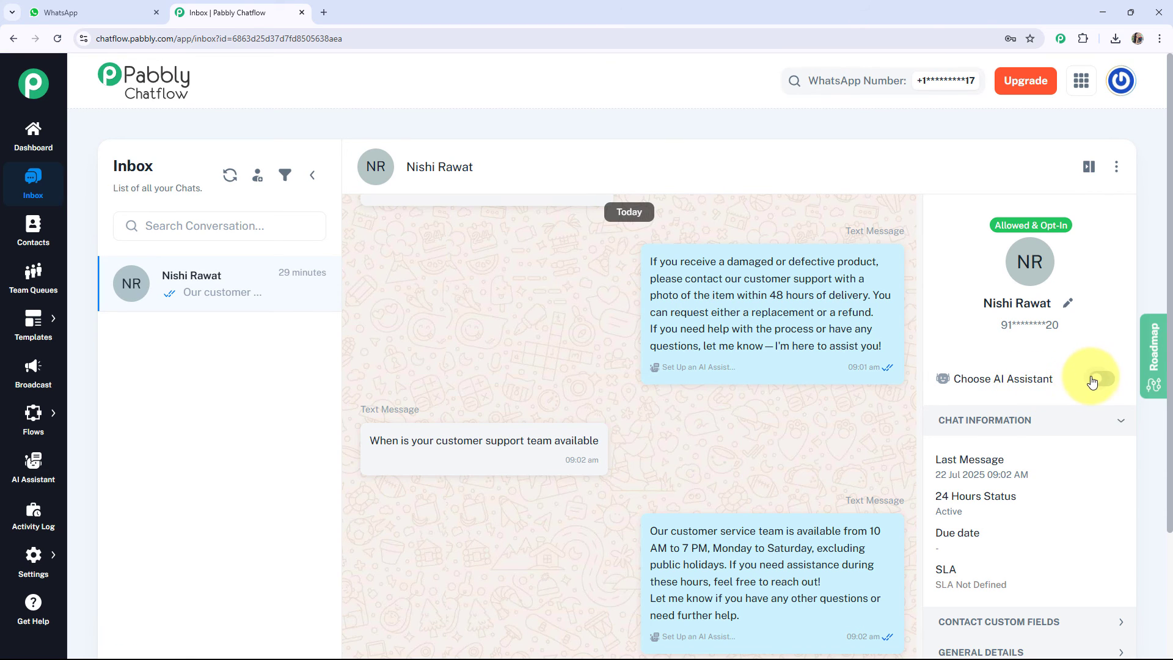
click(1098, 380)
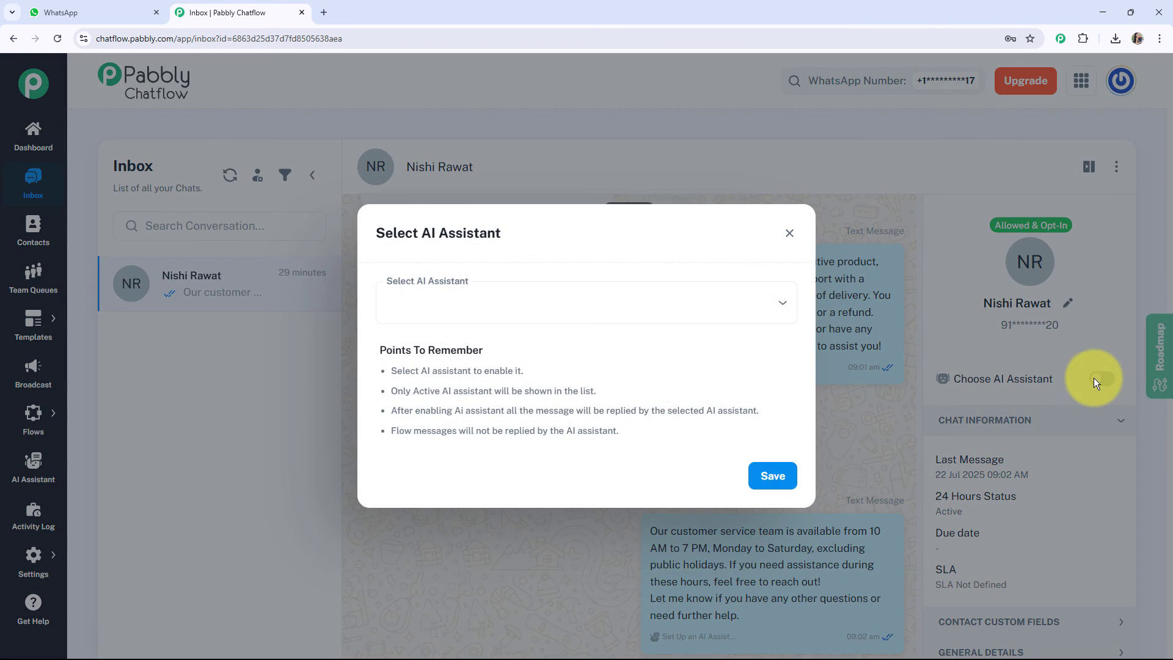
click(674, 311)
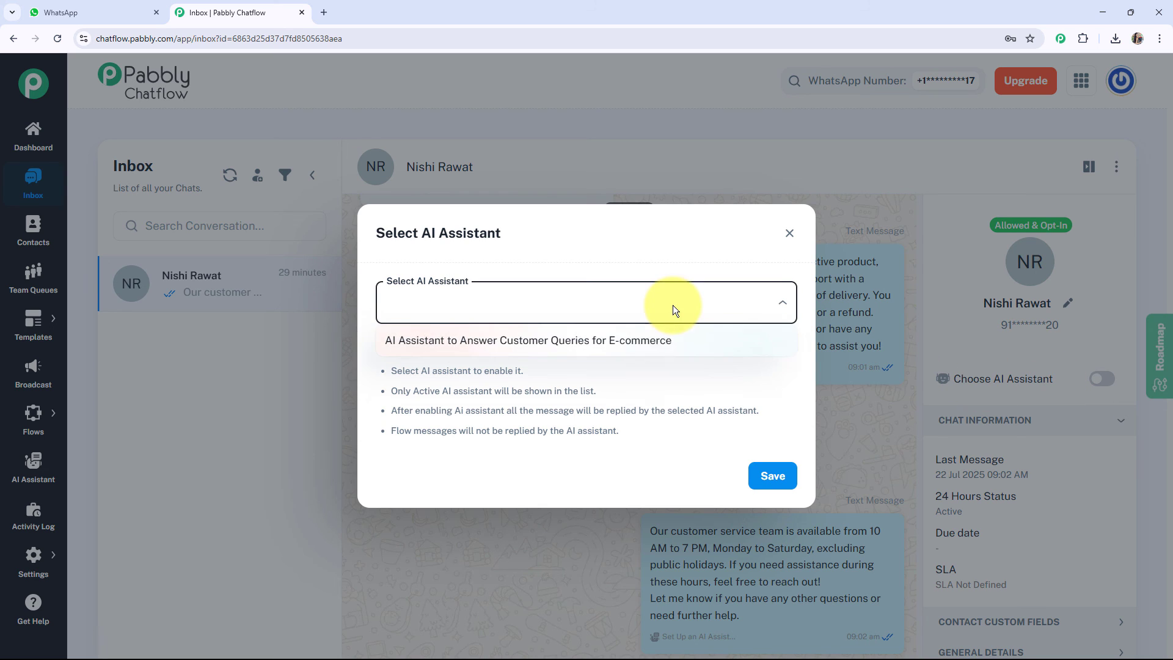
click(644, 343)
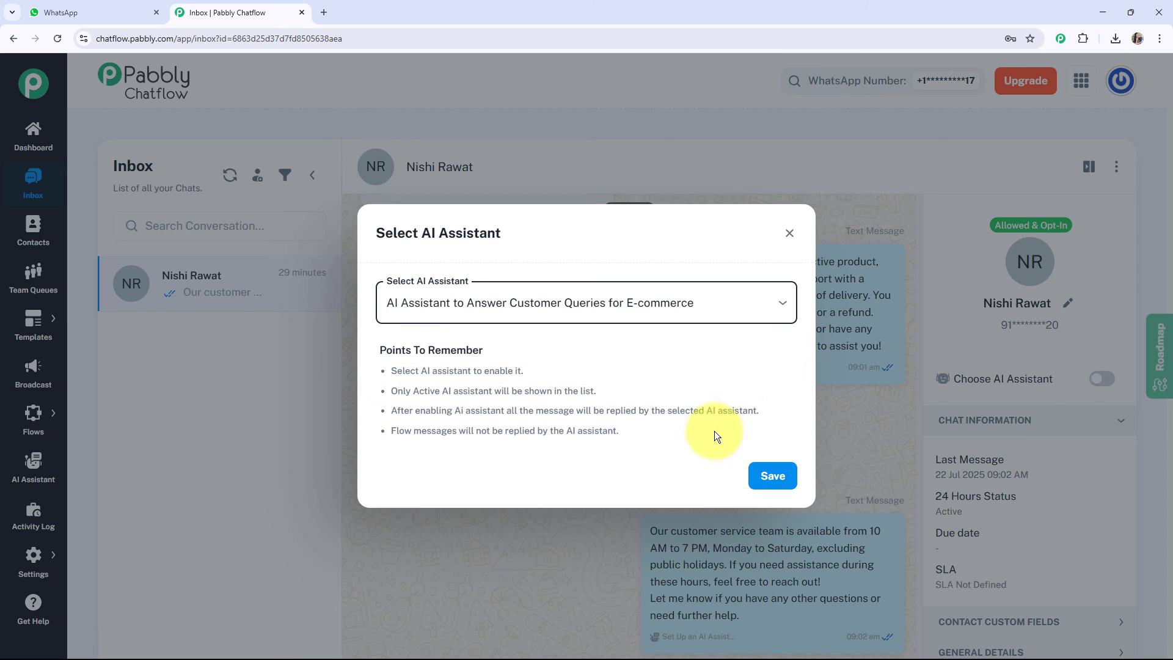
click(763, 481)
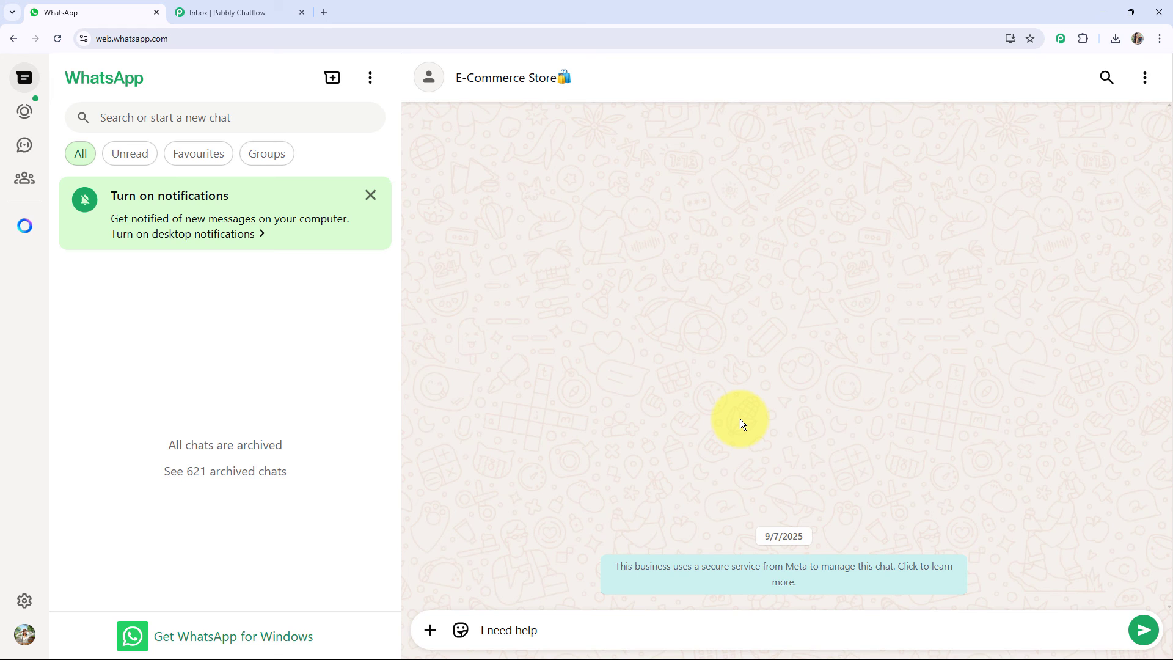
In WhatsApp, send the E-Commerce Store "I need help", "What are the shipping charges and delivery time" and "How do I reset my account password".
key(Return)
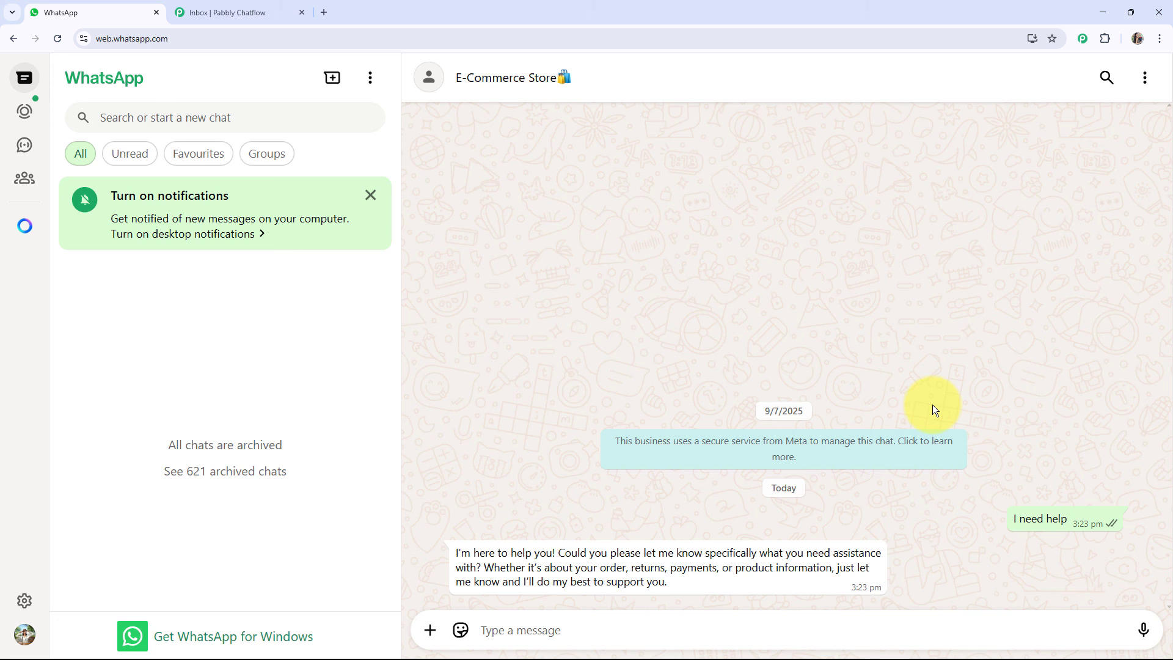
text(What are the shipping charges and delivery time)
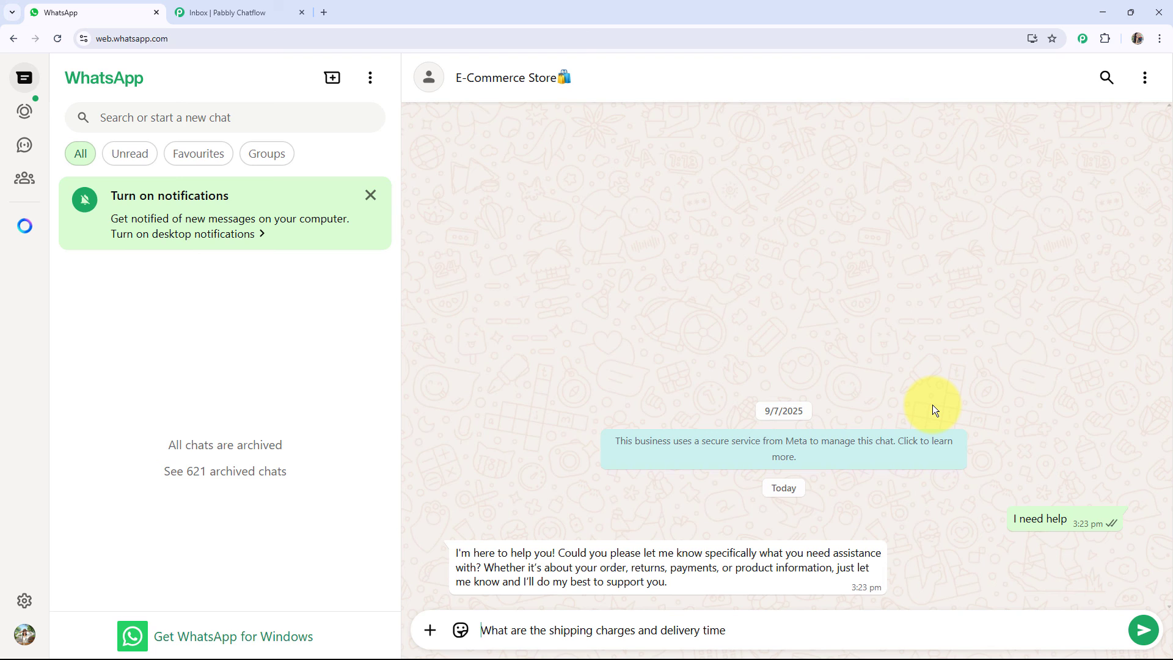
key(Return)
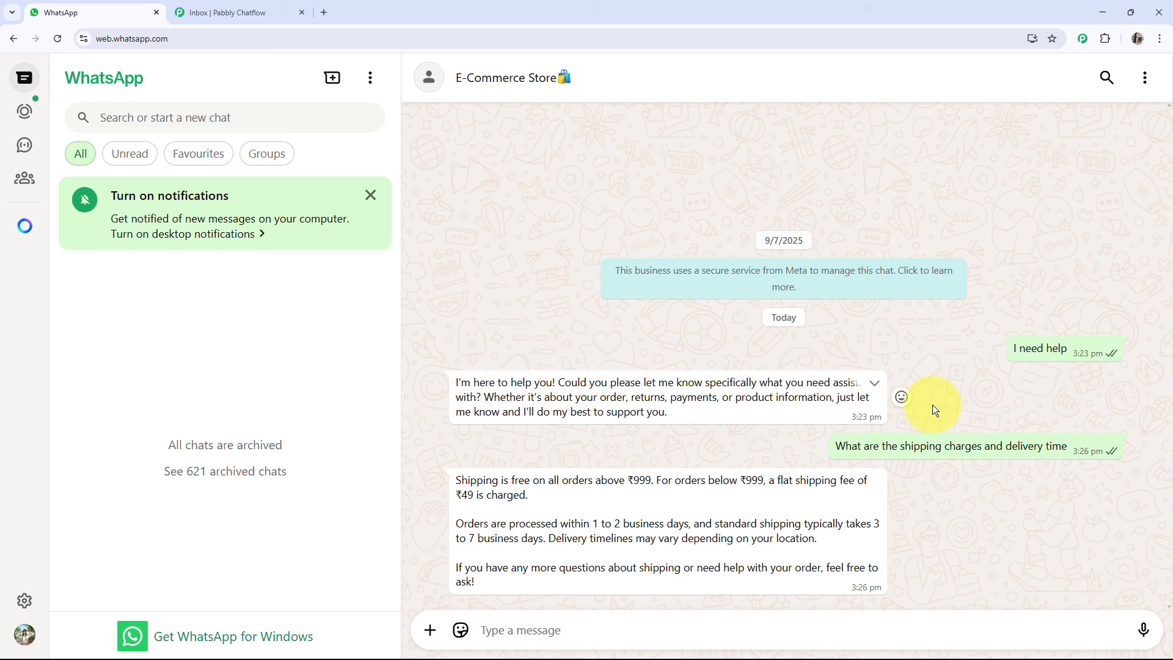
key(ctrl+v)
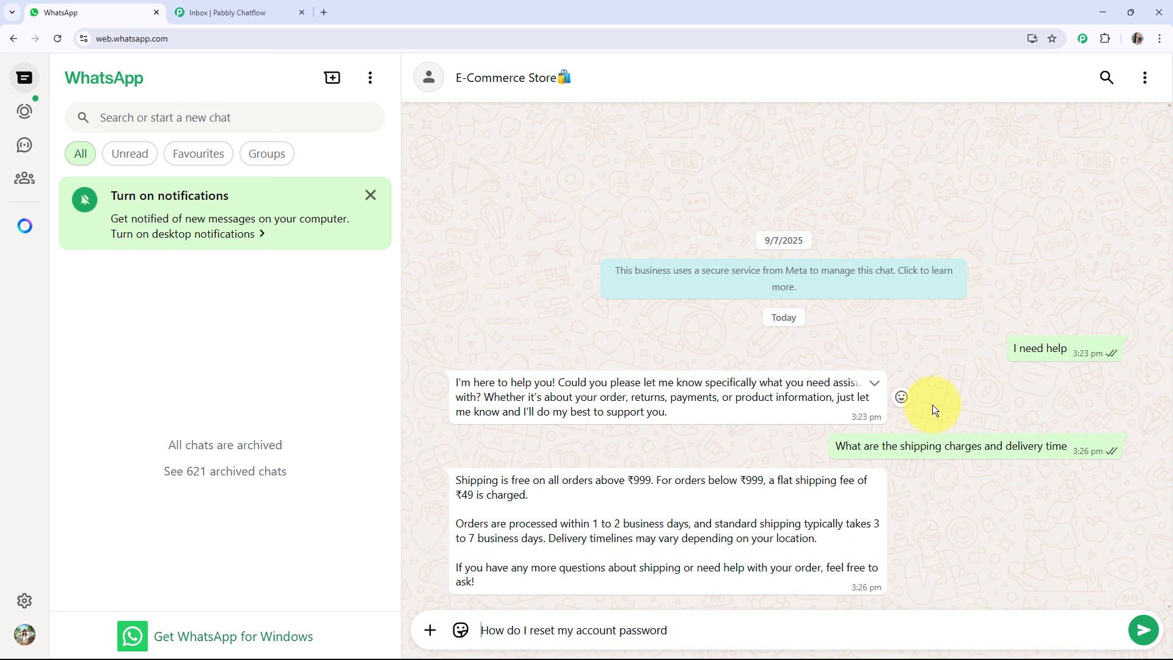
key(Return)
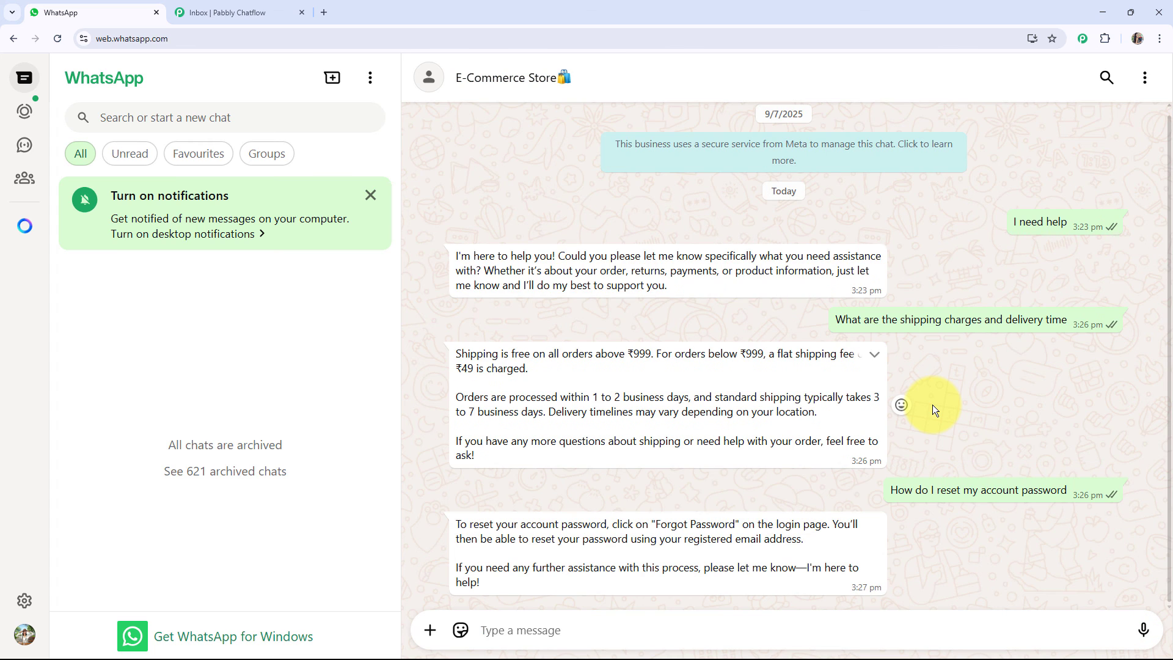